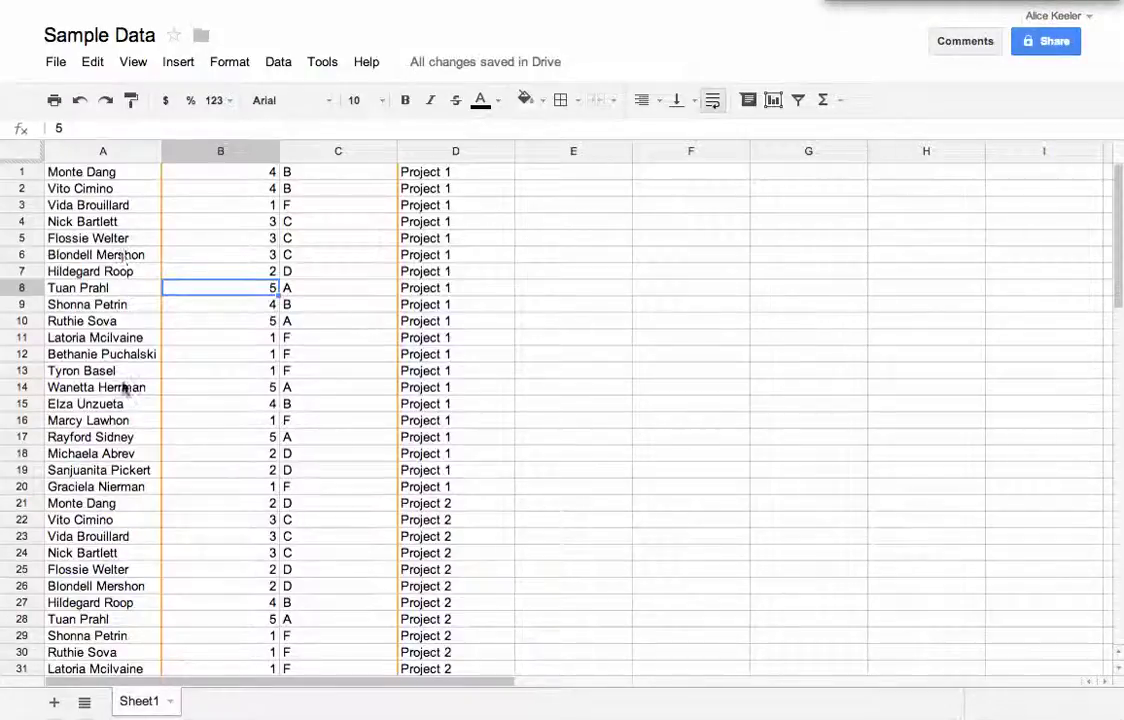
- Insert a blank row above the first row of the student data in Sheet1
{"action": "scroll", "coordinate": [118, 386], "scroll_direction": "down", "scroll_amount": 3}
{"action": "scroll", "coordinate": [122, 387], "scroll_direction": "down", "scroll_amount": 4}
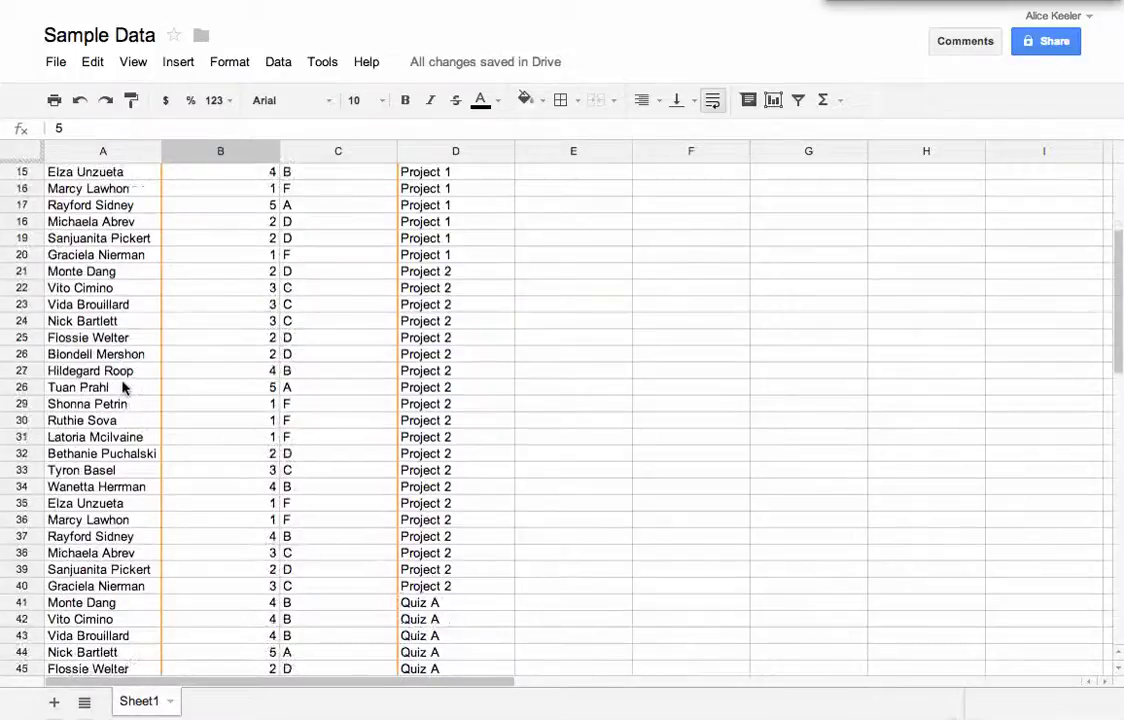
{"action": "scroll", "coordinate": [122, 387], "scroll_direction": "down", "scroll_amount": 8}
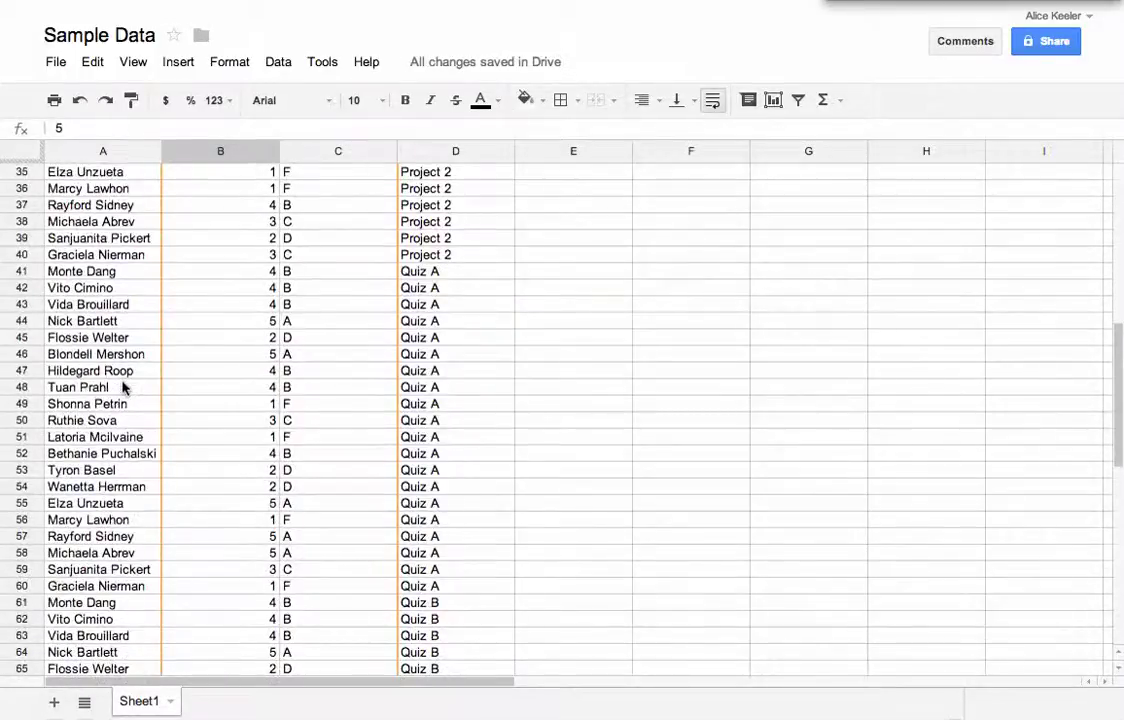
{"action": "scroll", "coordinate": [122, 387], "scroll_direction": "up", "scroll_amount": 15}
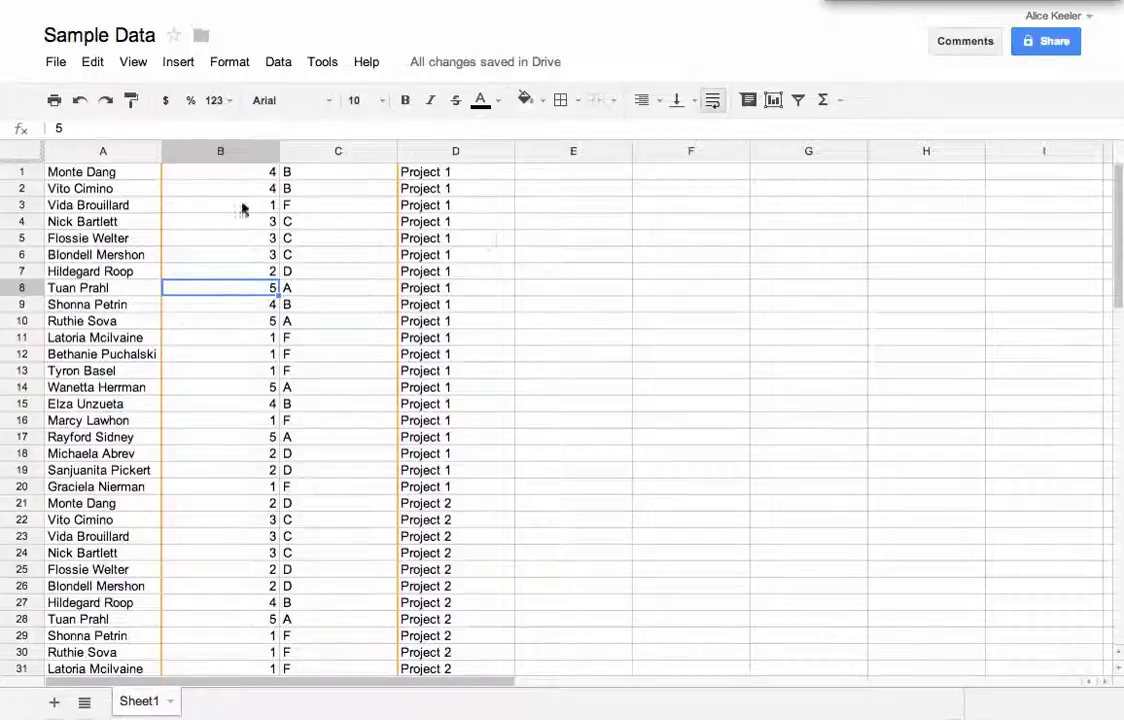
{"action": "left_click", "coordinate": [24, 172]}
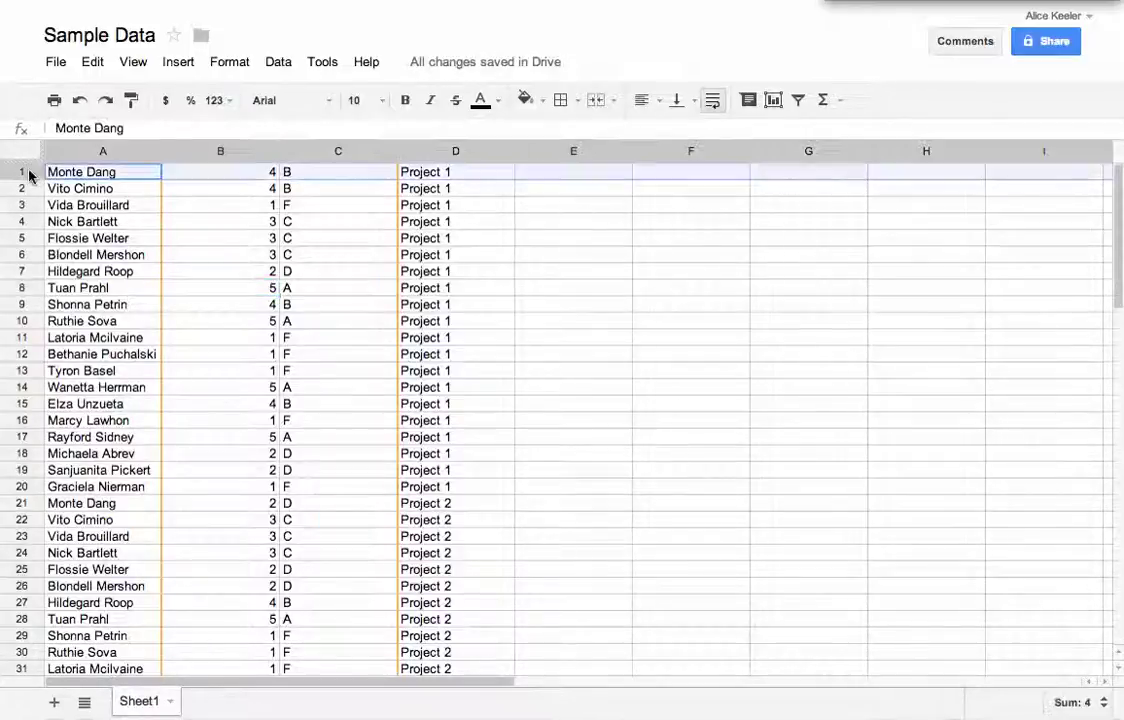
{"action": "right_click", "coordinate": [24, 172]}
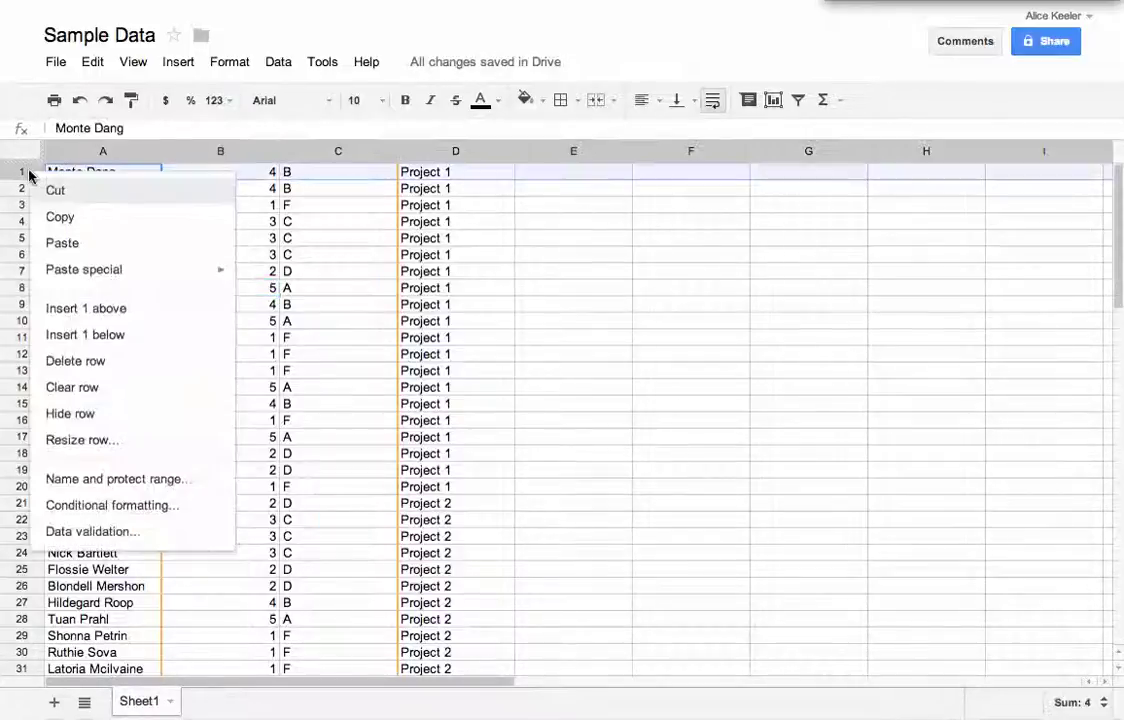
{"action": "left_click", "coordinate": [60, 309]}
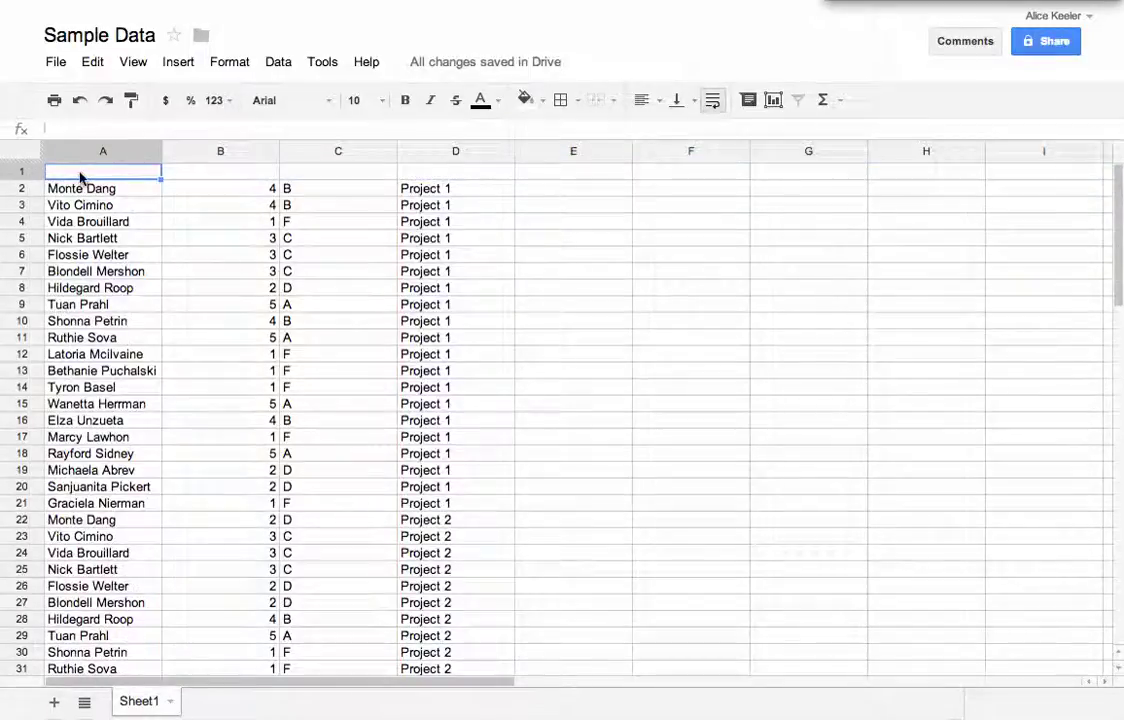
- Enter the headers Student Name, Score, Letter Grade and Assignment Title in cells A1 to D1
{"action": "type", "text": "Student Name"}
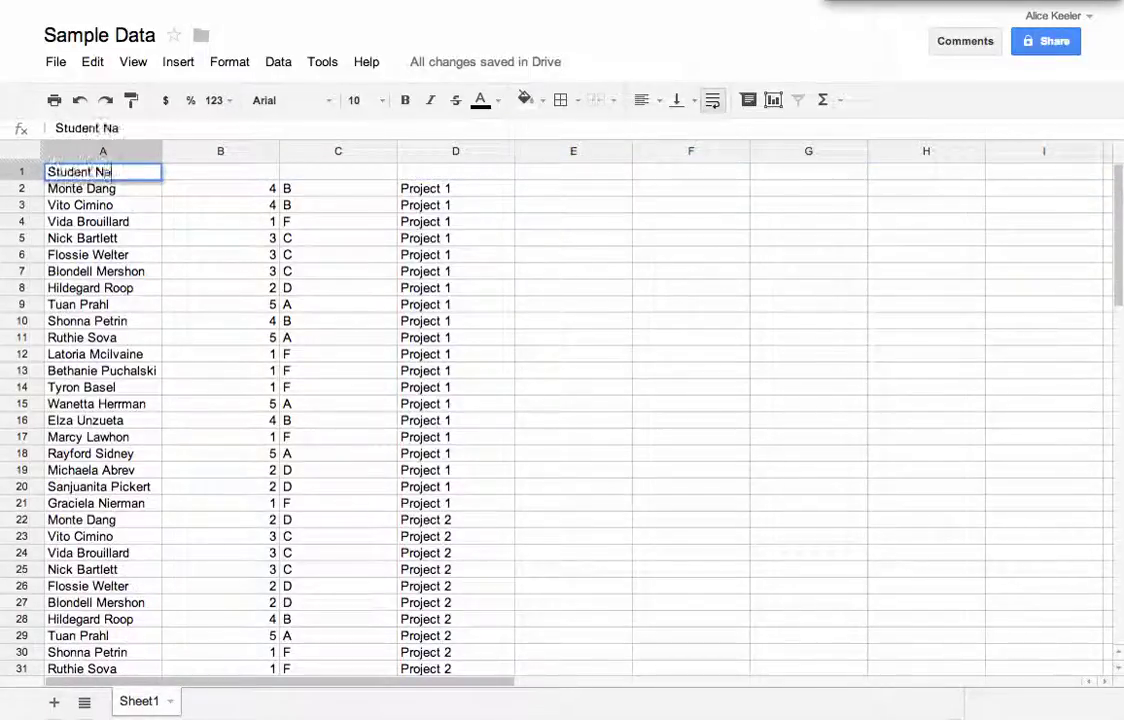
{"action": "key", "text": "Tab"}
{"action": "type", "text": "Score"}
{"action": "key", "text": "Tab"}
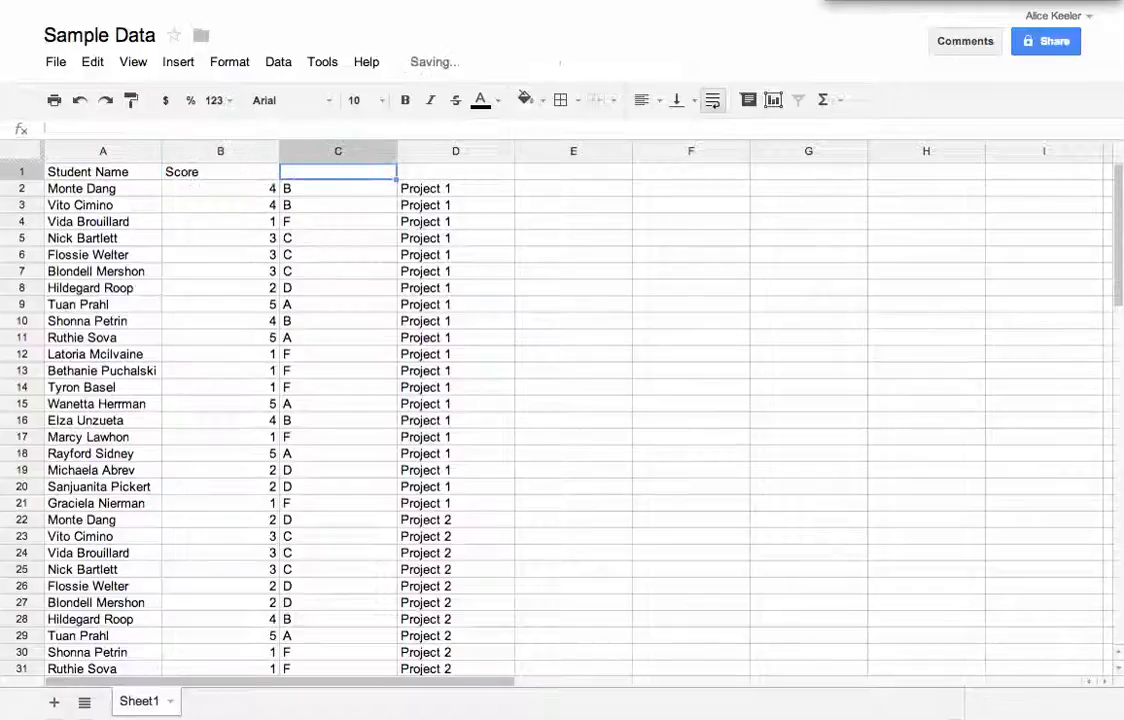
{"action": "type", "text": "Letter Grade"}
{"action": "key", "text": "Tab"}
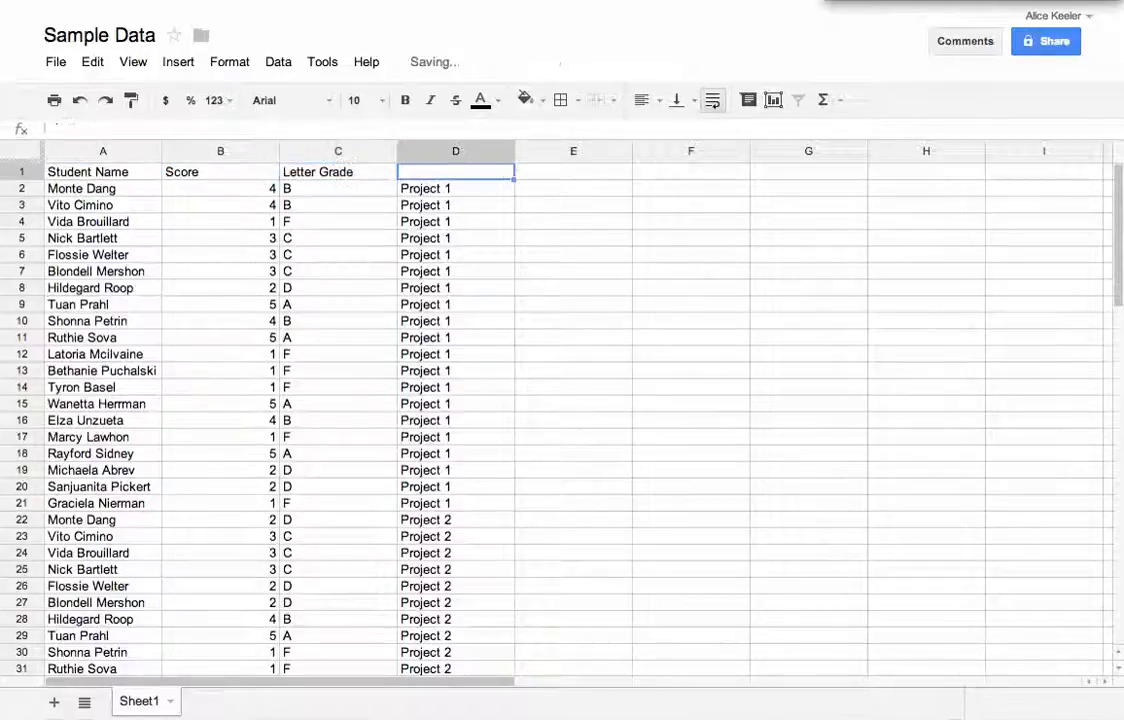
{"action": "type", "text": "P"}
{"action": "key", "text": "BackSpace"}
{"action": "type", "text": "Assignmen"}
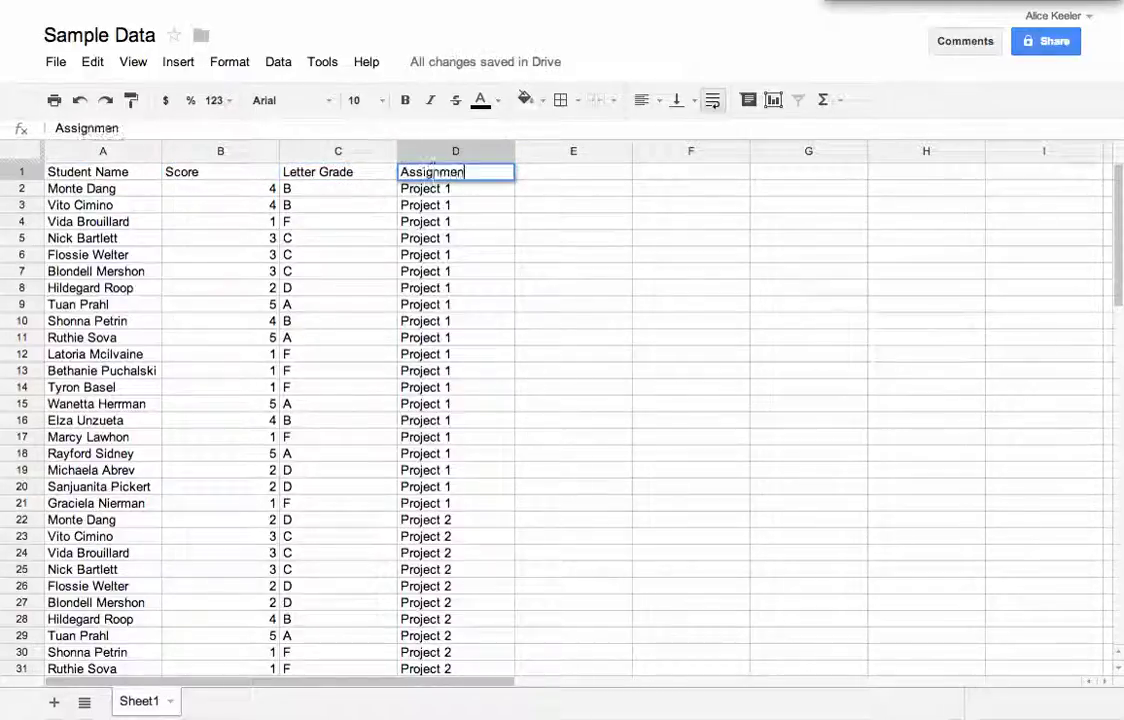
{"action": "type", "text": "t Title"}
{"action": "key", "text": "Return"}
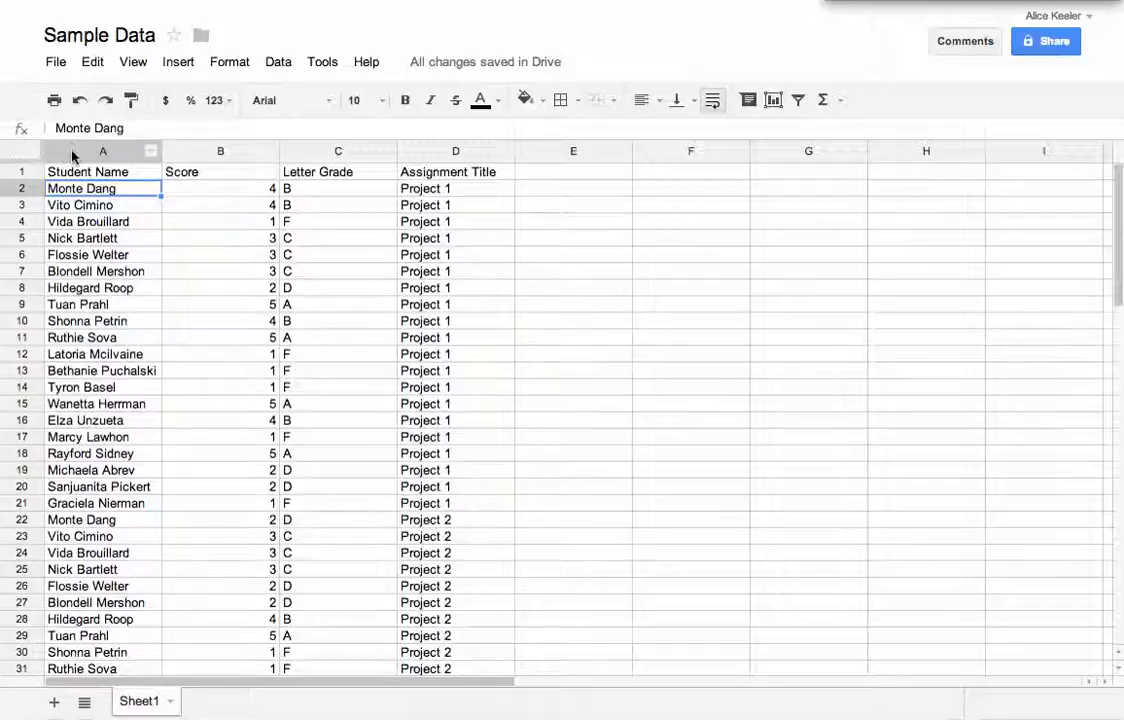
{"action": "left_click", "coordinate": [305, 272]}
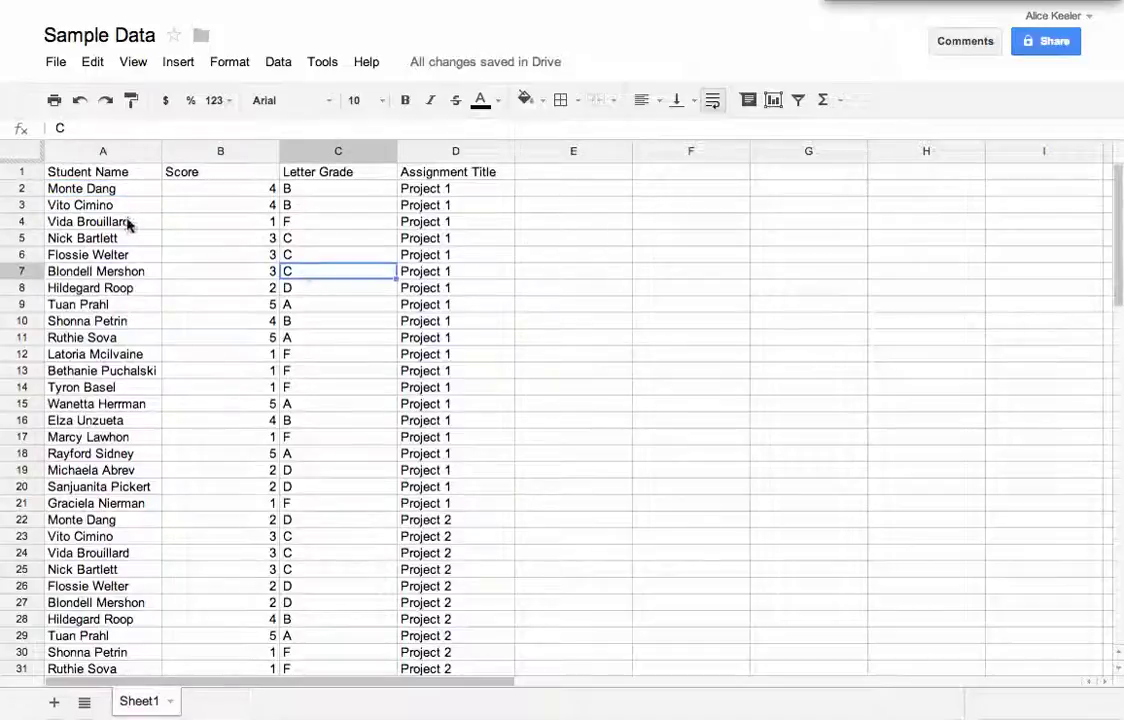
{"action": "left_click_drag", "start_coordinate": [80, 152], "coordinate": [423, 177]}
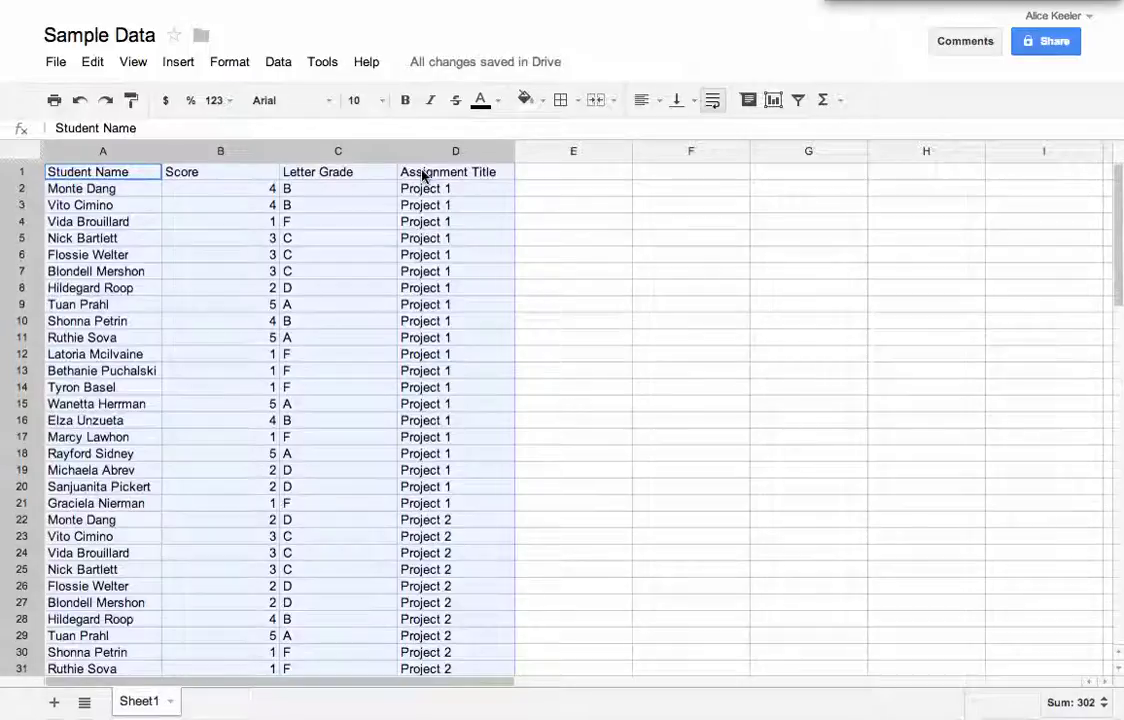
{"action": "left_click", "coordinate": [556, 224]}
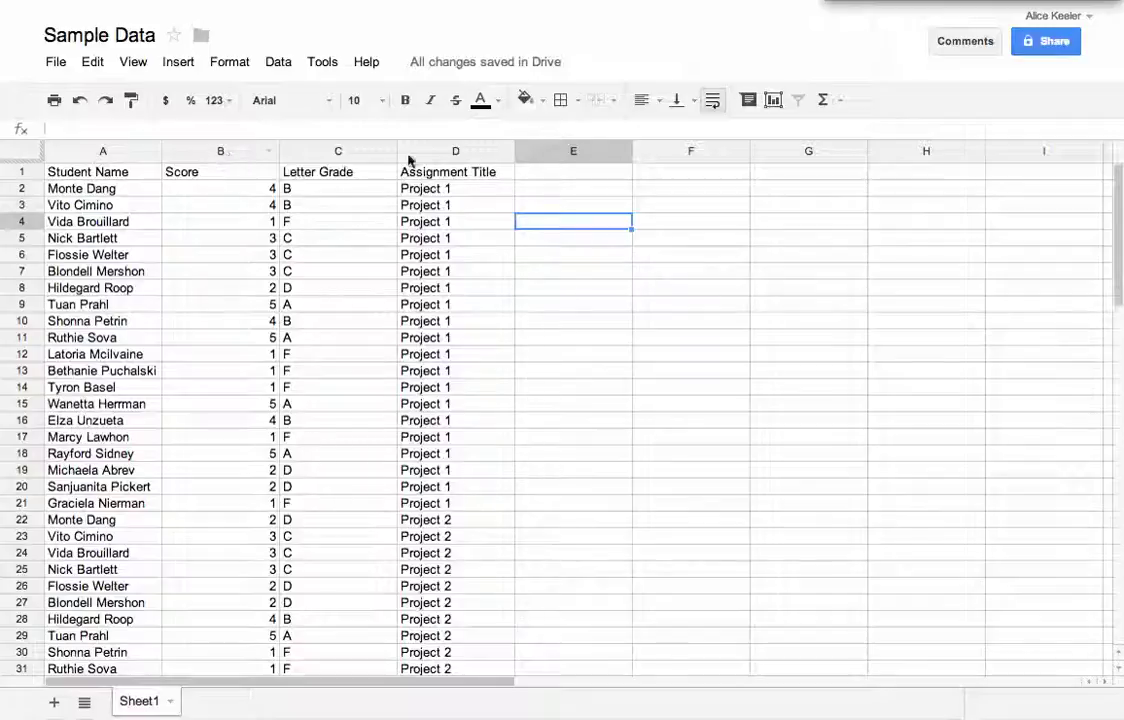
{"action": "left_click", "coordinate": [80, 151]}
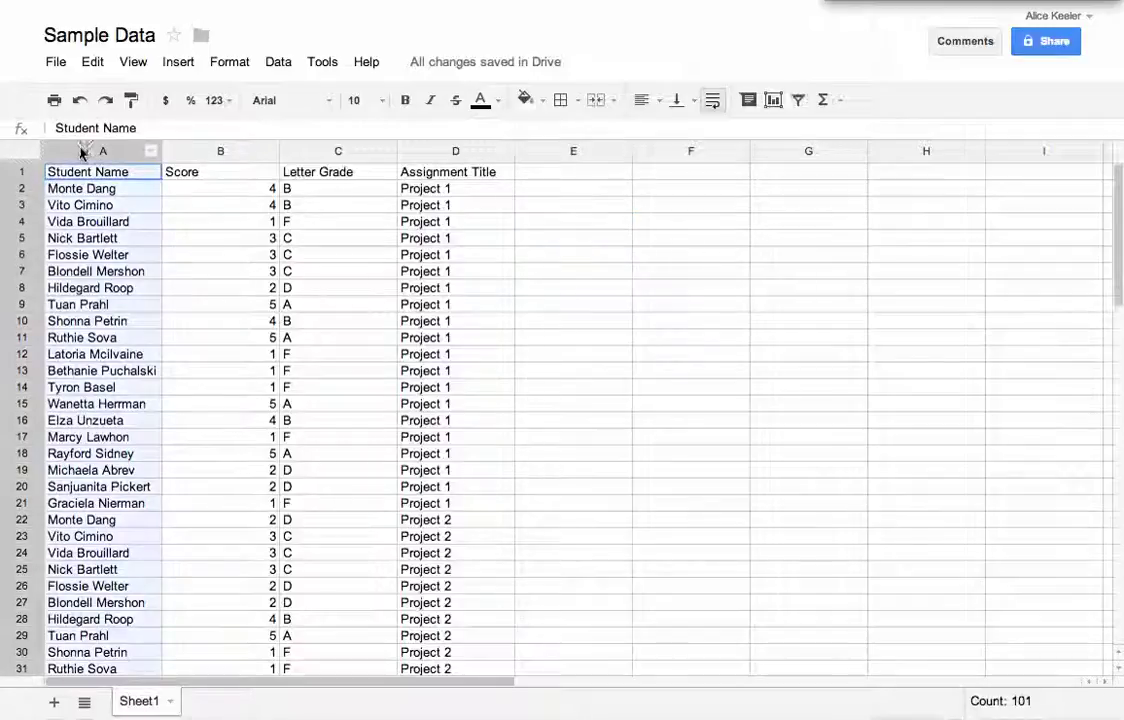
{"action": "left_click_drag", "start_coordinate": [125, 150], "coordinate": [423, 163]}
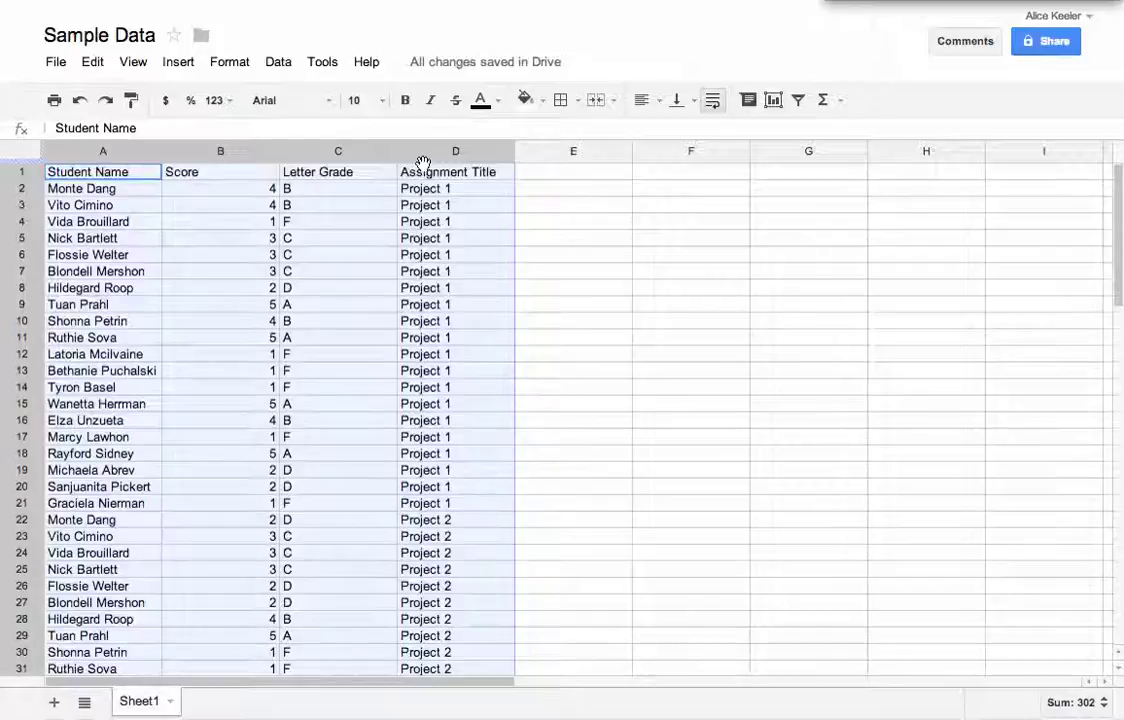
{"action": "left_click", "coordinate": [544, 221]}
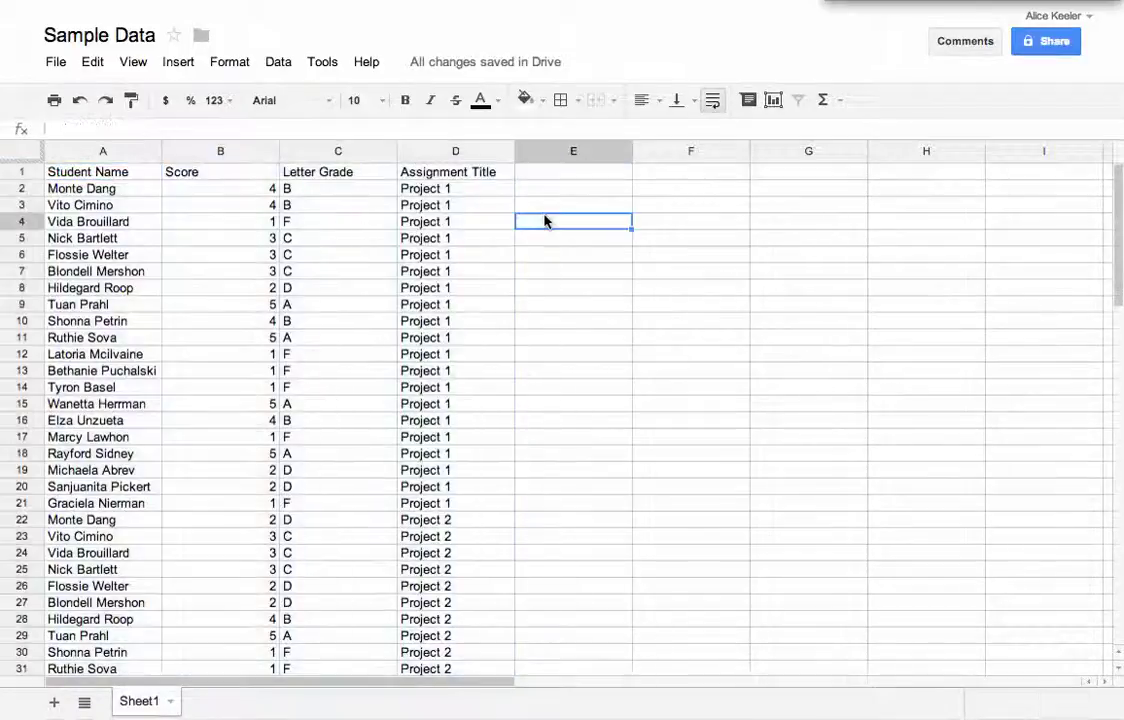
{"action": "left_click", "coordinate": [25, 152]}
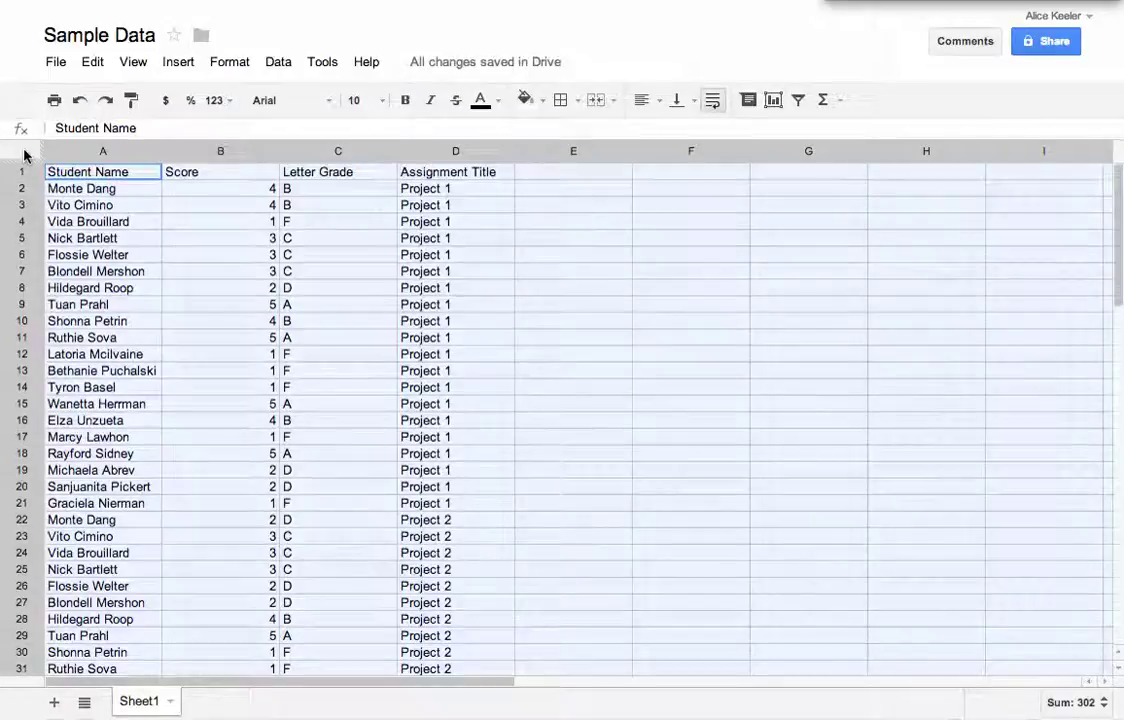
{"action": "left_click", "coordinate": [226, 240]}
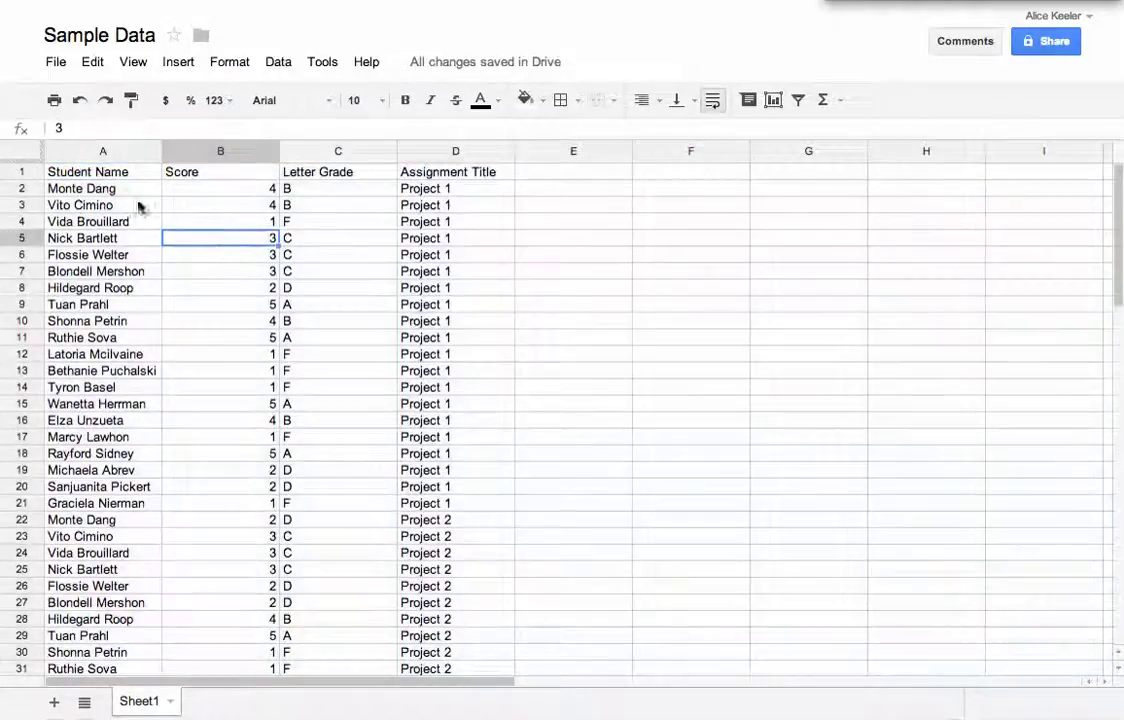
- Create a pivot table report from columns A through D of Sheet1
{"action": "left_click_drag", "start_coordinate": [75, 157], "coordinate": [430, 162]}
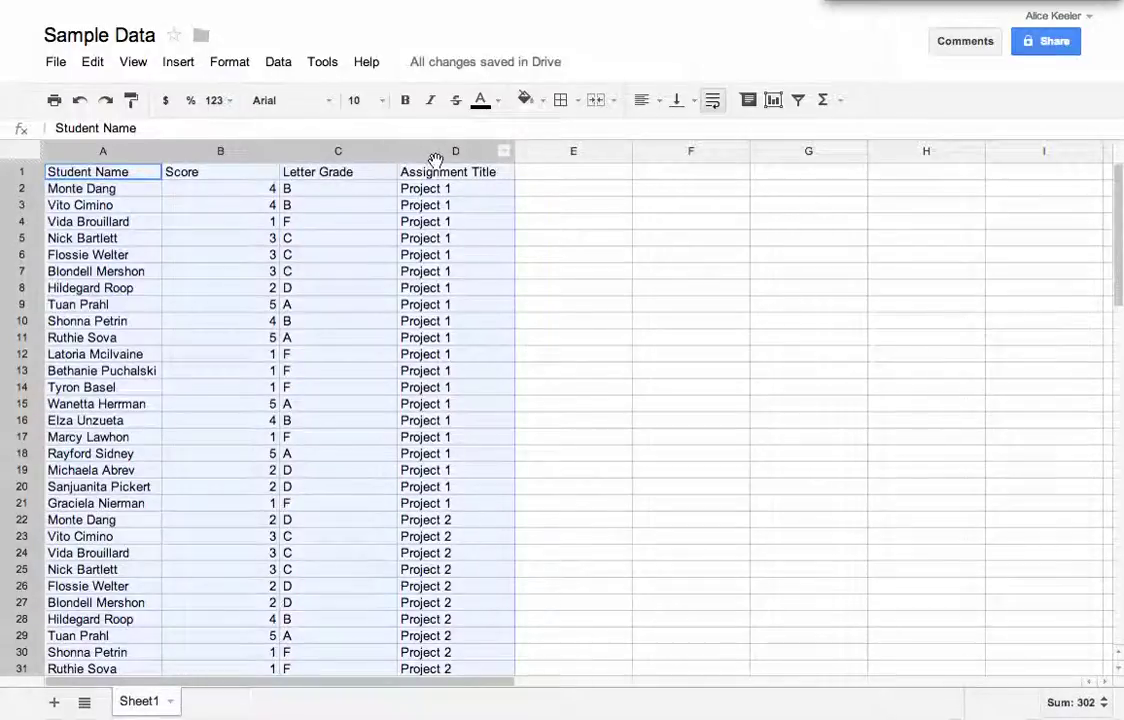
{"action": "left_click", "coordinate": [276, 62]}
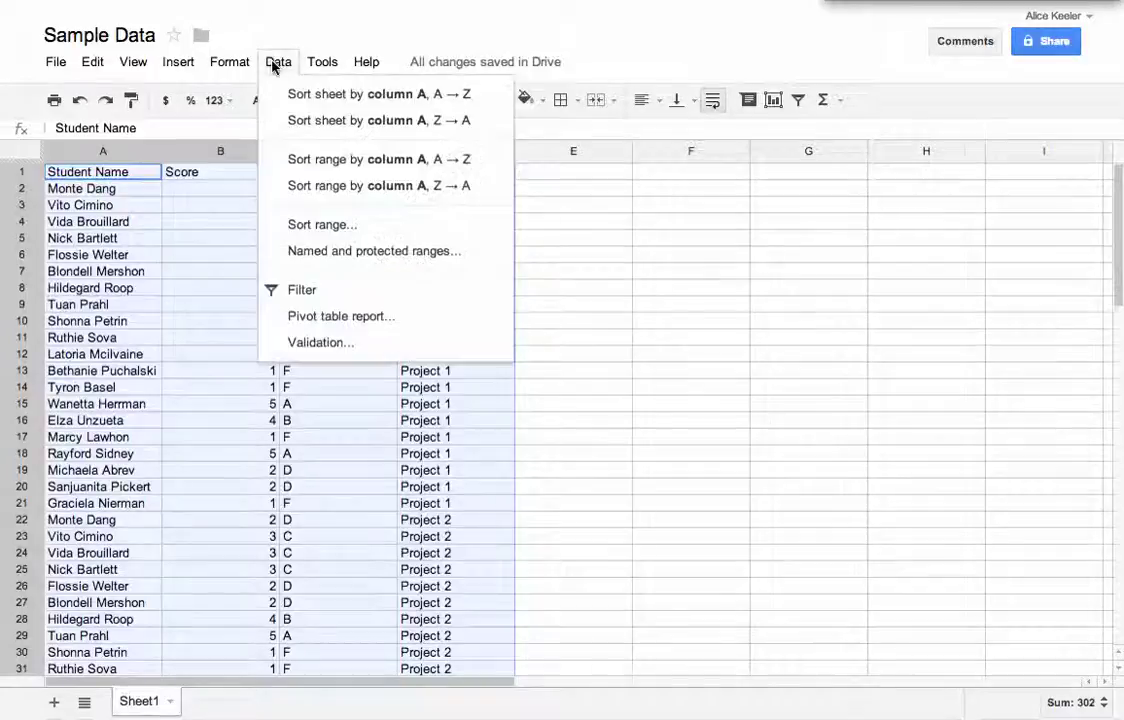
{"action": "left_click", "coordinate": [299, 320]}
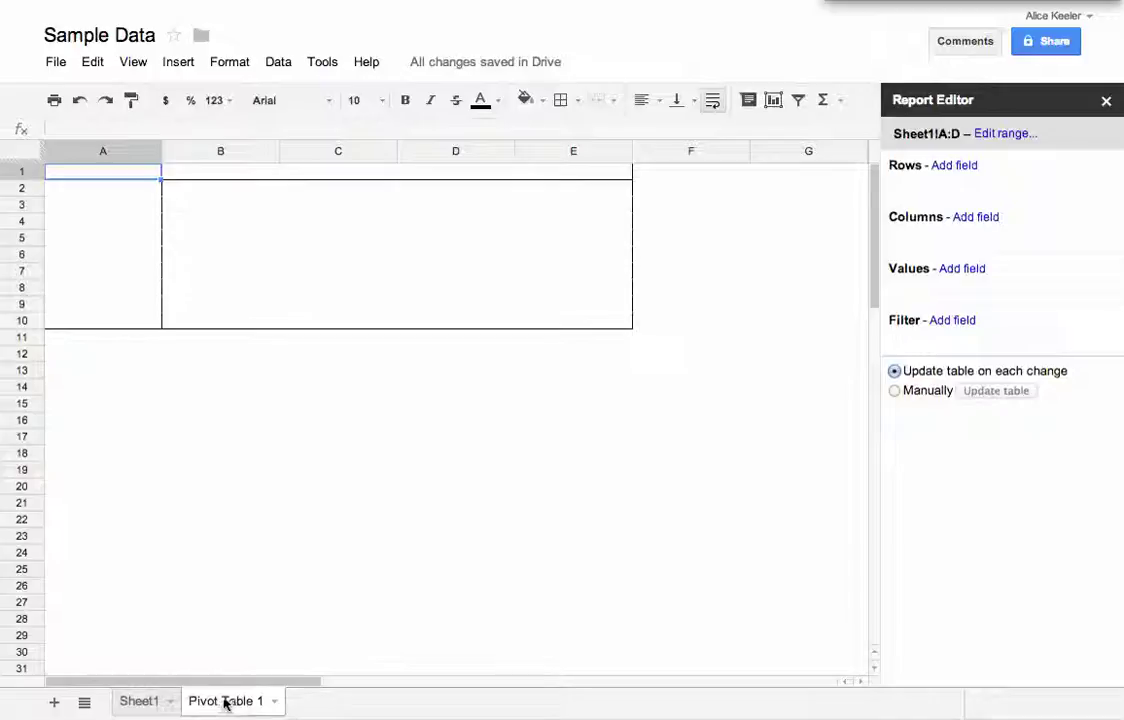
{"action": "left_click", "coordinate": [140, 701]}
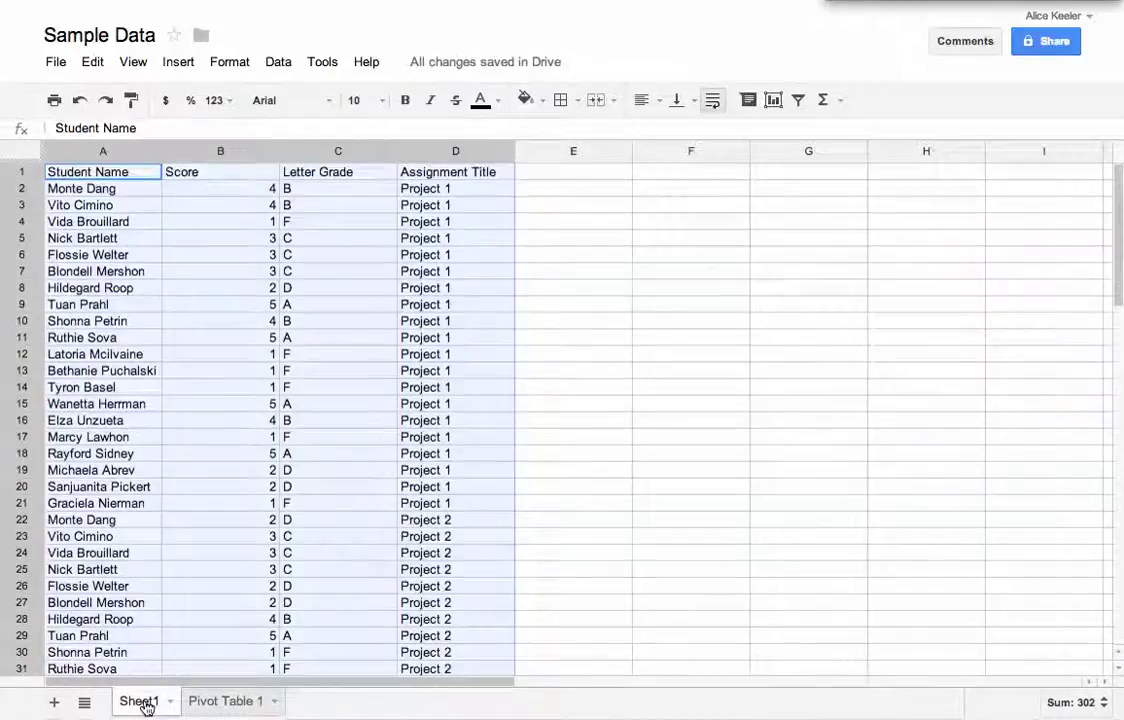
{"action": "left_click", "coordinate": [228, 703]}
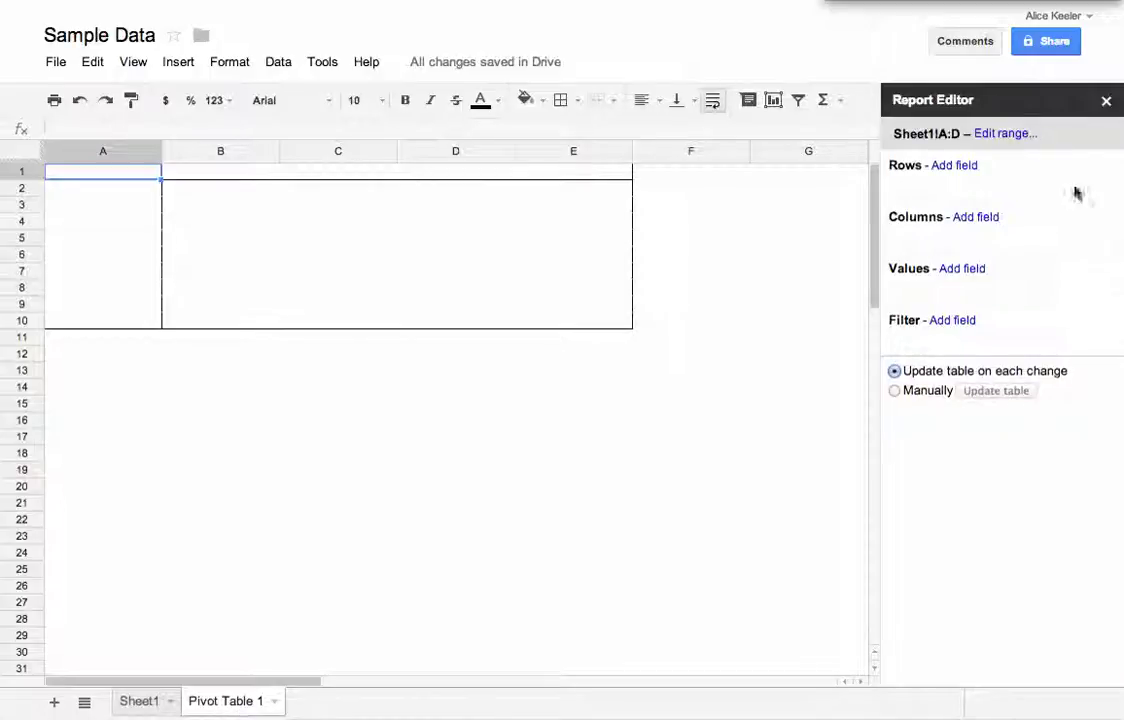
{"action": "left_click", "coordinate": [772, 258]}
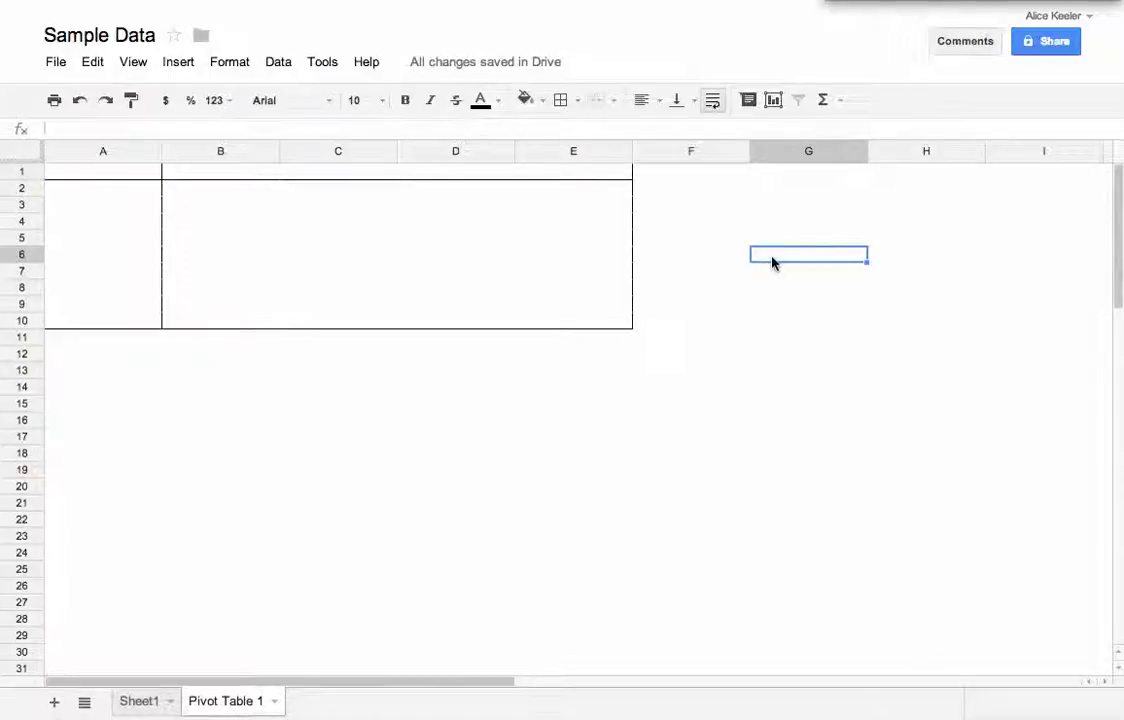
- Add Assignment Title as a row field of the pivot table
{"action": "left_click", "coordinate": [527, 241]}
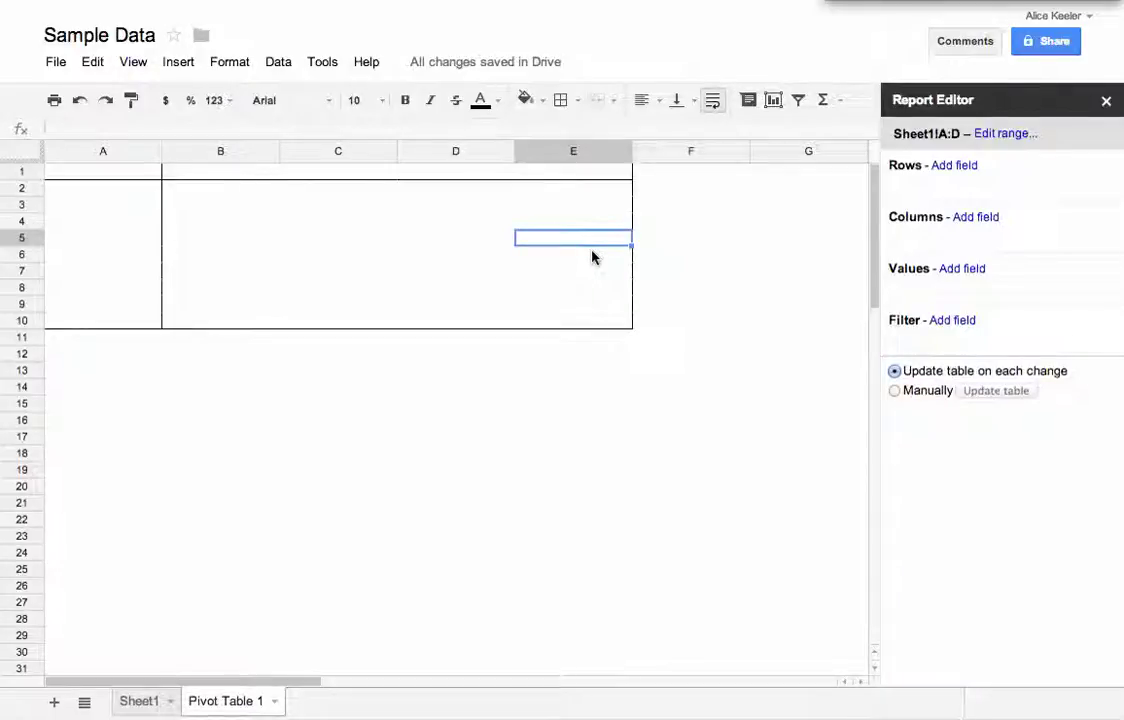
{"action": "left_click", "coordinate": [956, 167]}
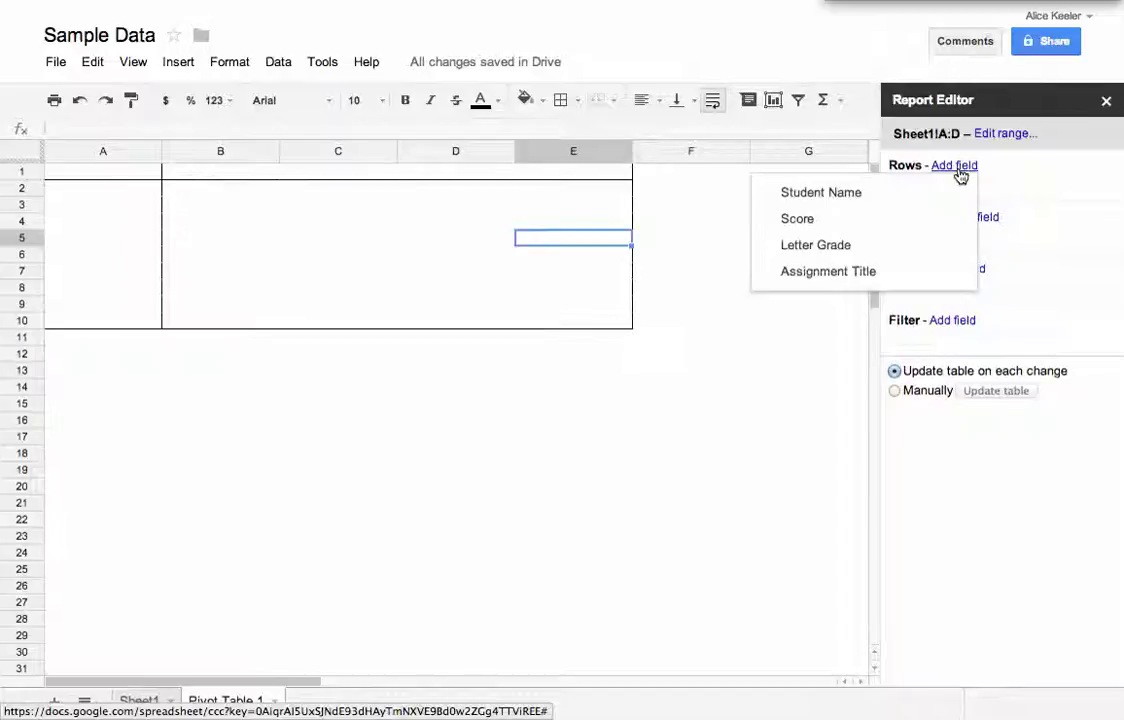
{"action": "left_click", "coordinate": [884, 274]}
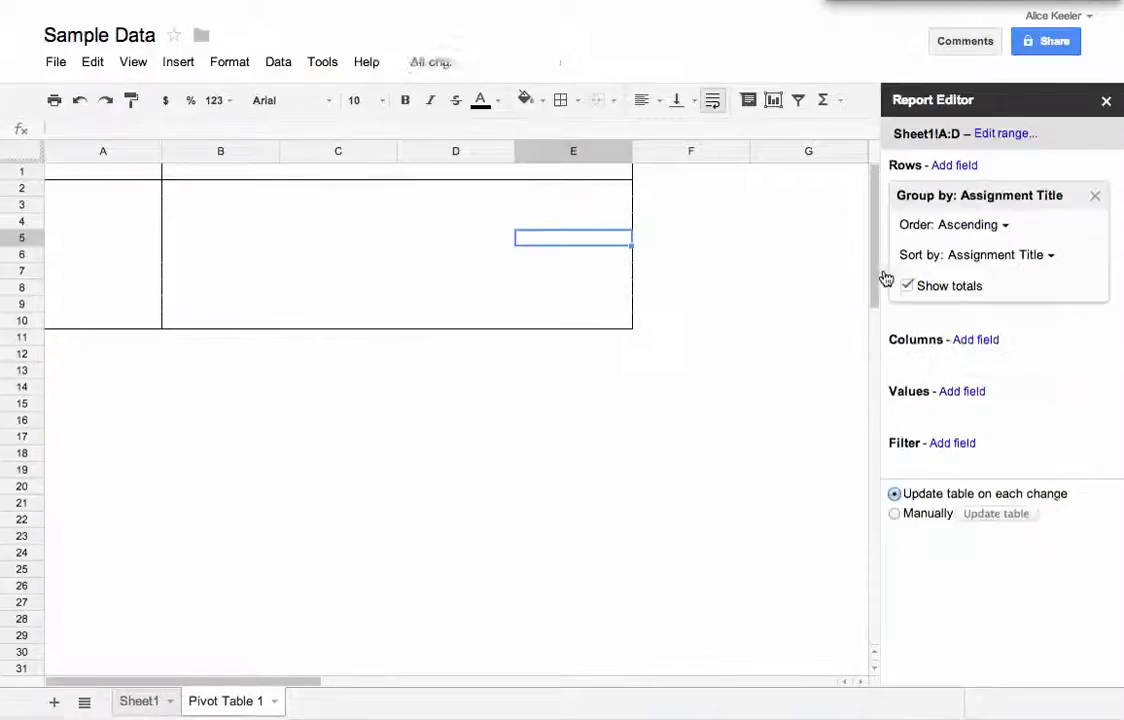
- Look through the source data in Sheet1 to examine which assignment titles it contains
{"action": "left_click", "coordinate": [145, 701]}
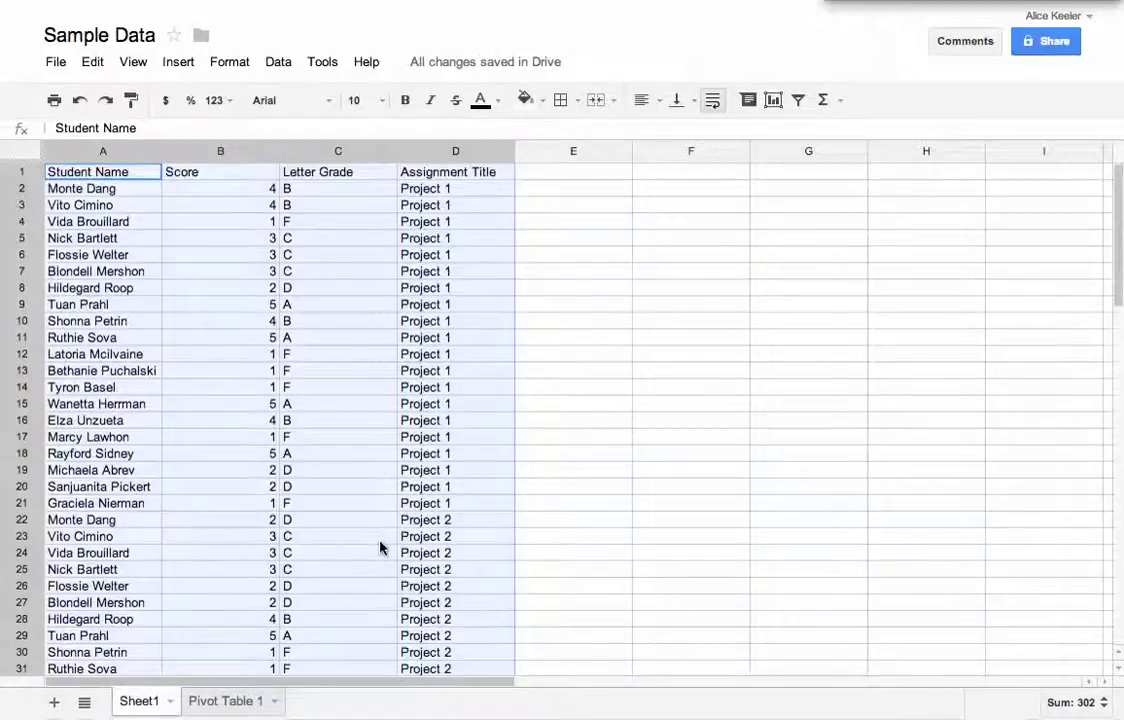
{"action": "scroll", "coordinate": [380, 547], "scroll_direction": "down", "scroll_amount": 8}
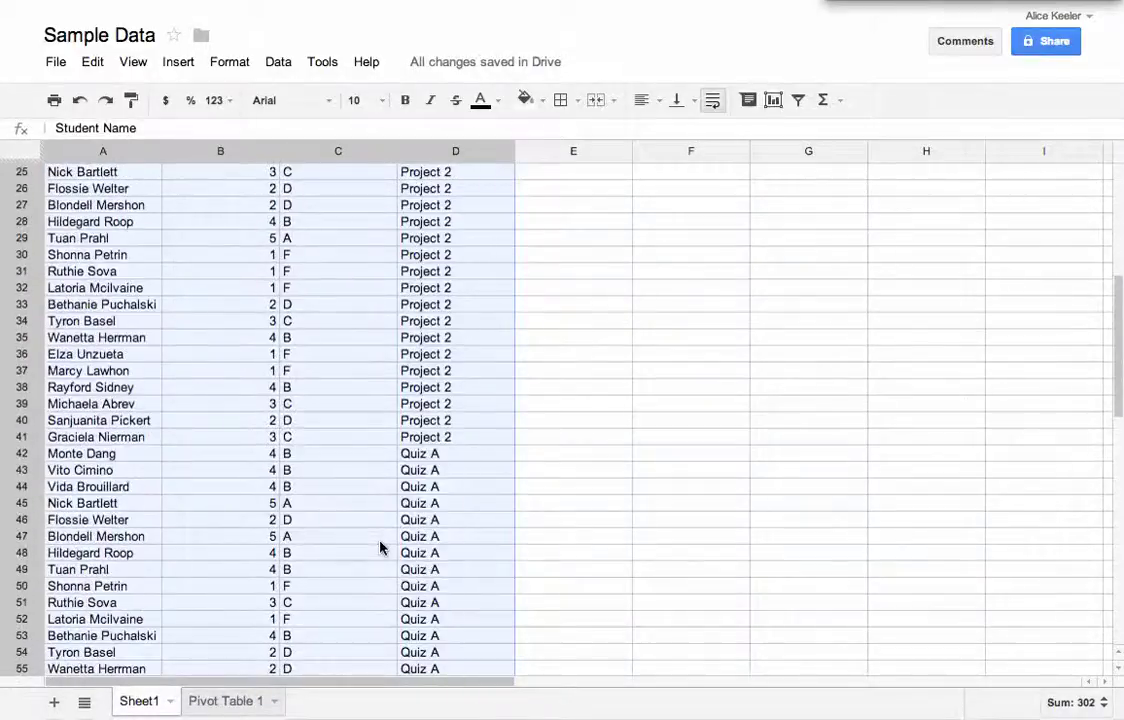
{"action": "scroll", "coordinate": [380, 547], "scroll_direction": "down", "scroll_amount": 10}
{"action": "scroll", "coordinate": [380, 547], "scroll_direction": "down", "scroll_amount": 9}
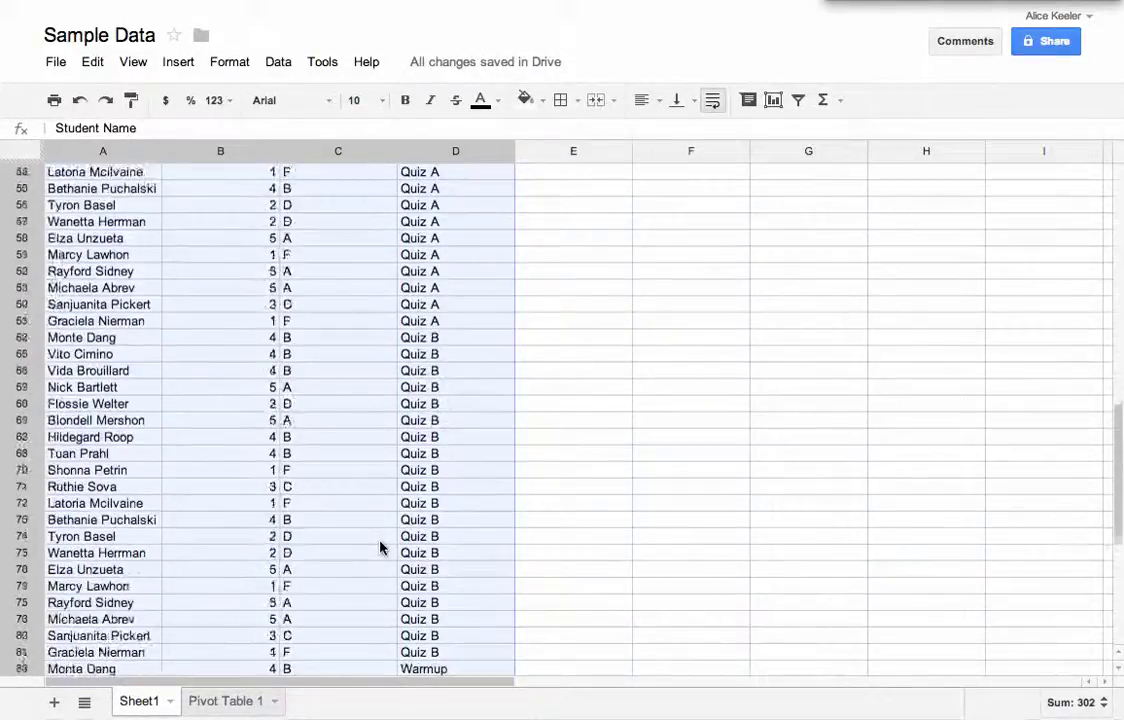
{"action": "scroll", "coordinate": [380, 547], "scroll_direction": "up", "scroll_amount": 20}
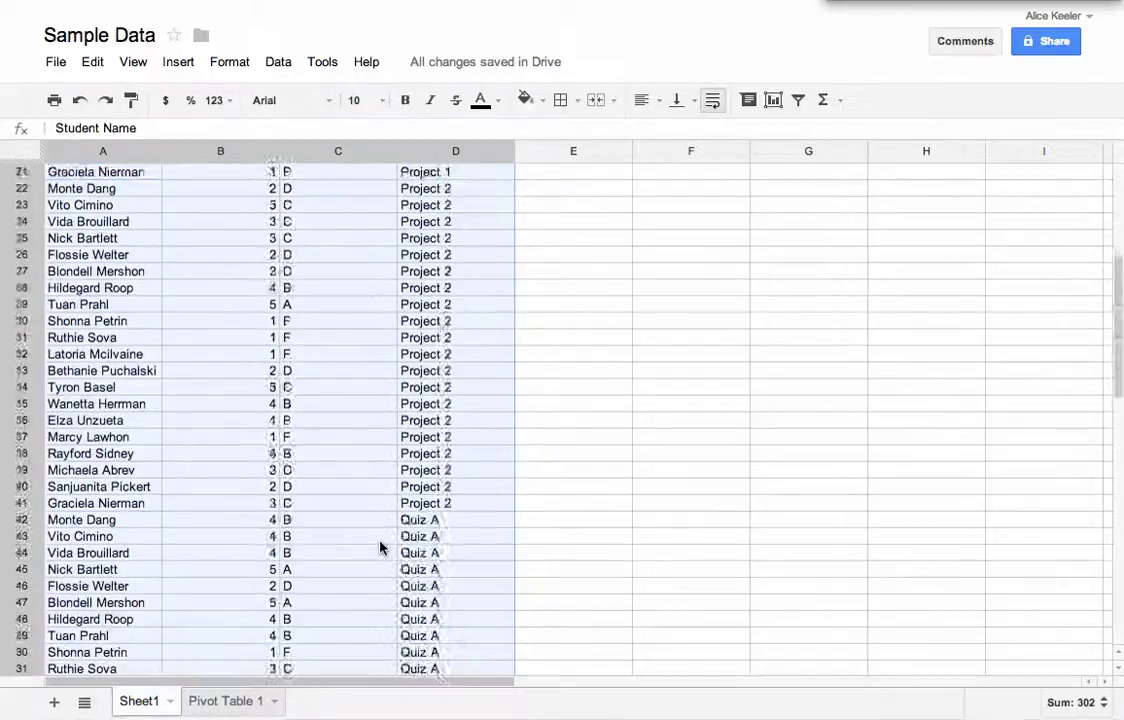
- Set the order of the pivot table's Assignment Title row group to Ascending
{"action": "left_click", "coordinate": [228, 703]}
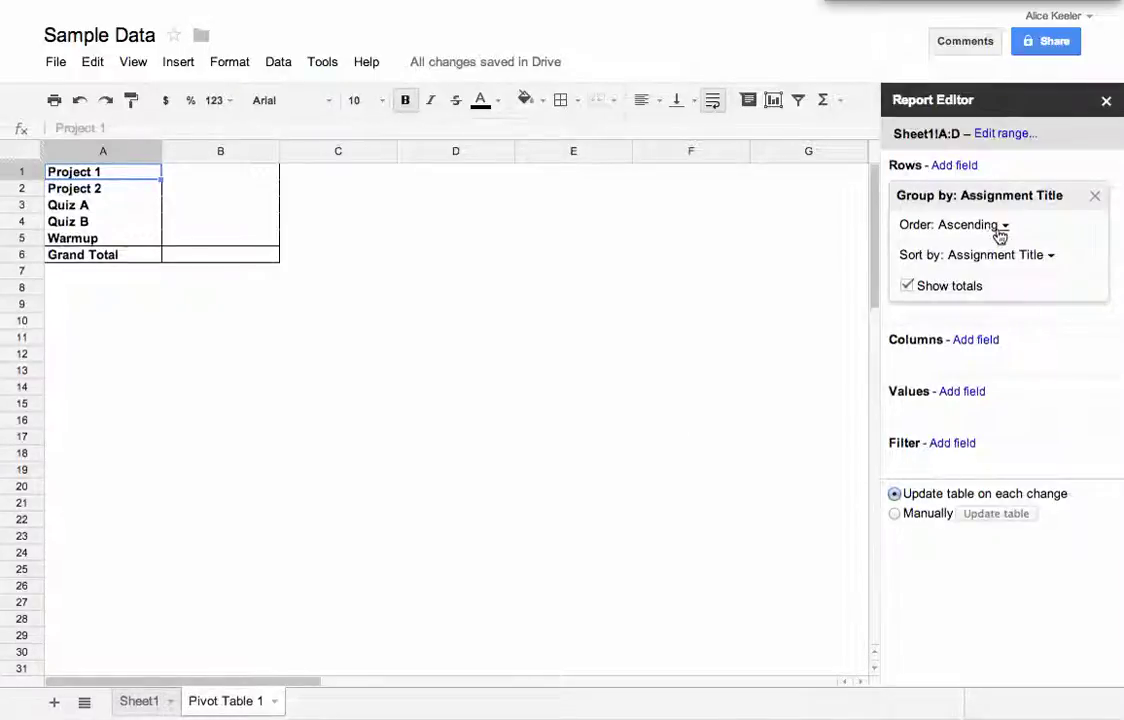
{"action": "left_click", "coordinate": [1000, 228]}
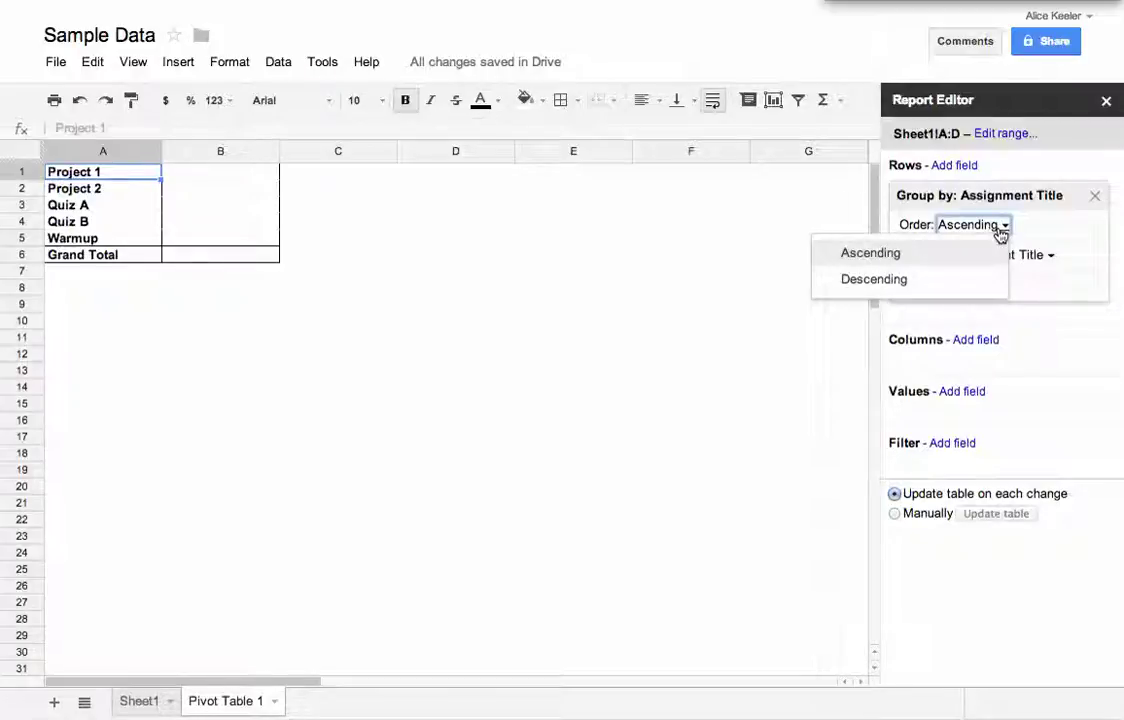
{"action": "left_click", "coordinate": [870, 253]}
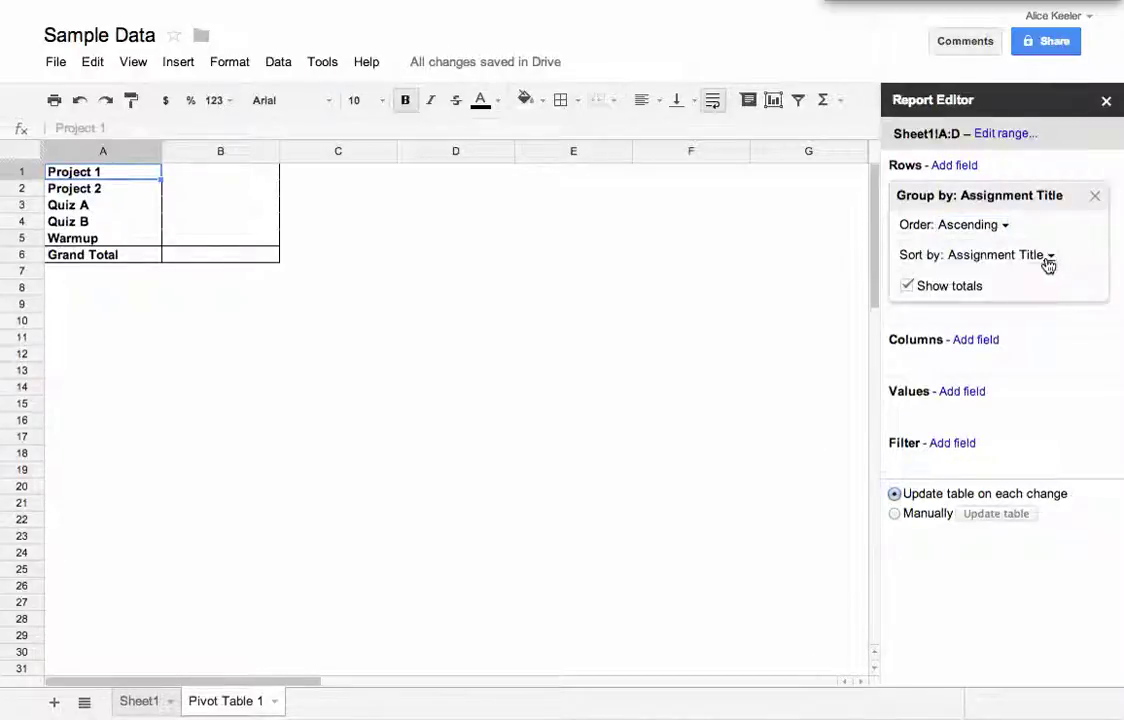
- Switch the totals of the Assignment Title row group off and back on
{"action": "left_click", "coordinate": [1047, 258]}
{"action": "left_click", "coordinate": [1072, 260]}
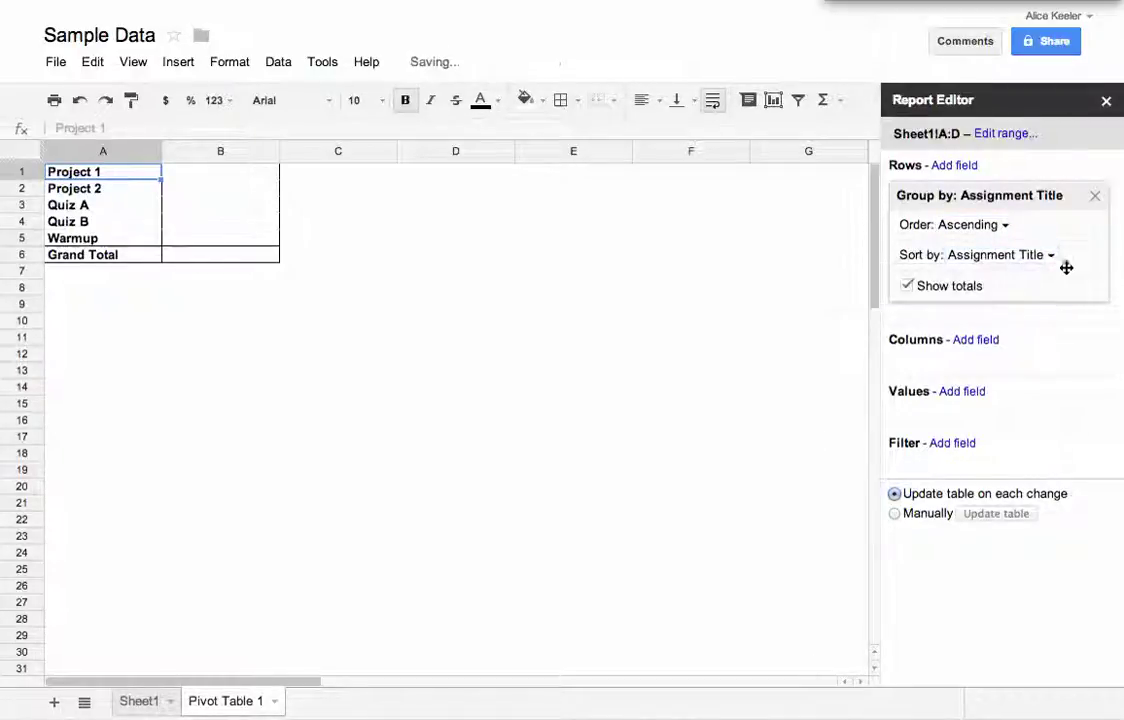
{"action": "left_click", "coordinate": [943, 295]}
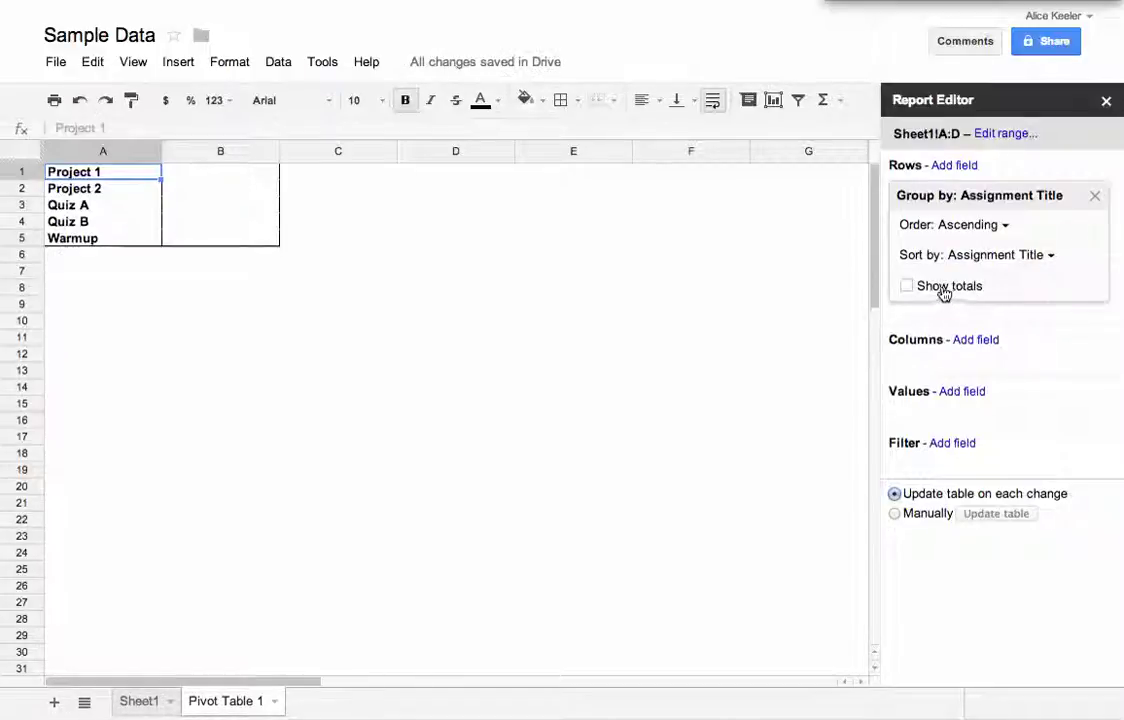
{"action": "left_click", "coordinate": [943, 295]}
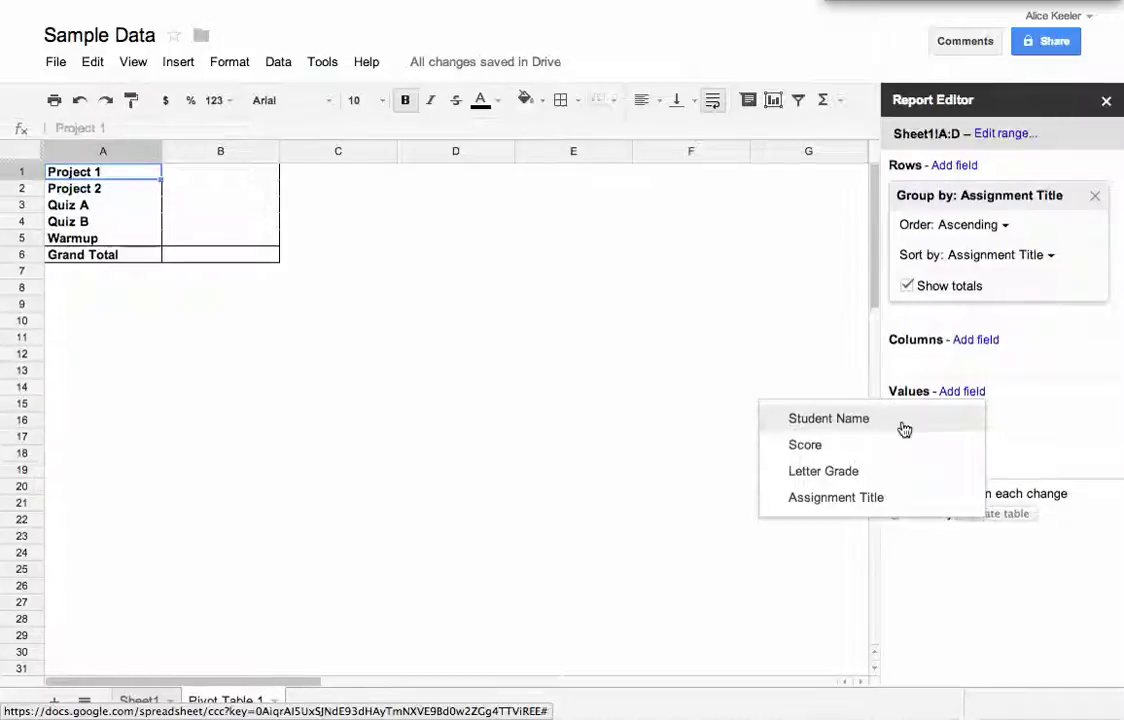
- Add Score as the pivot table's value field and summarize it by AVERAGE
{"action": "left_click", "coordinate": [860, 451]}
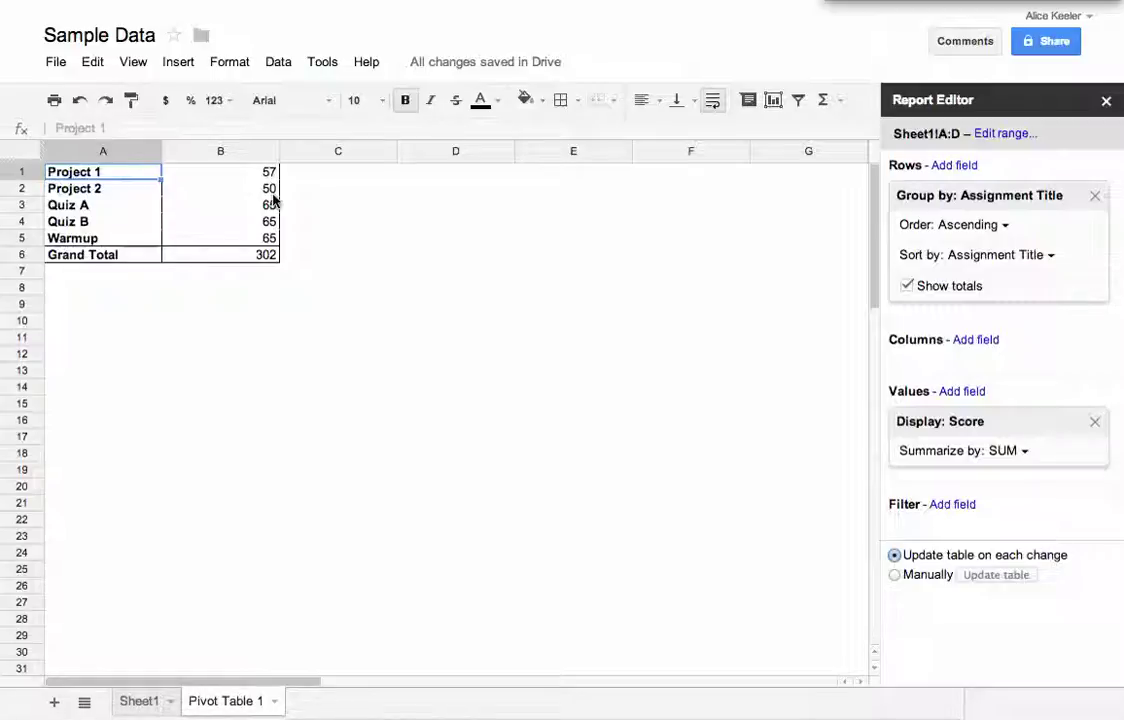
{"action": "left_click", "coordinate": [1022, 452]}
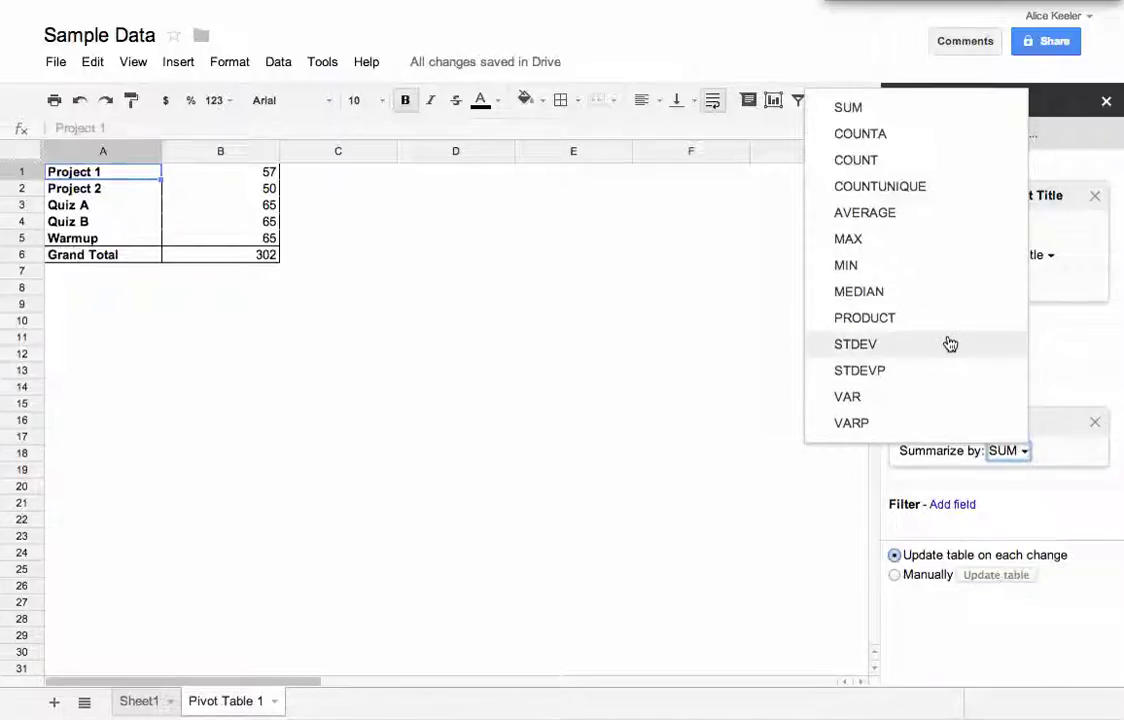
{"action": "left_click", "coordinate": [918, 216]}
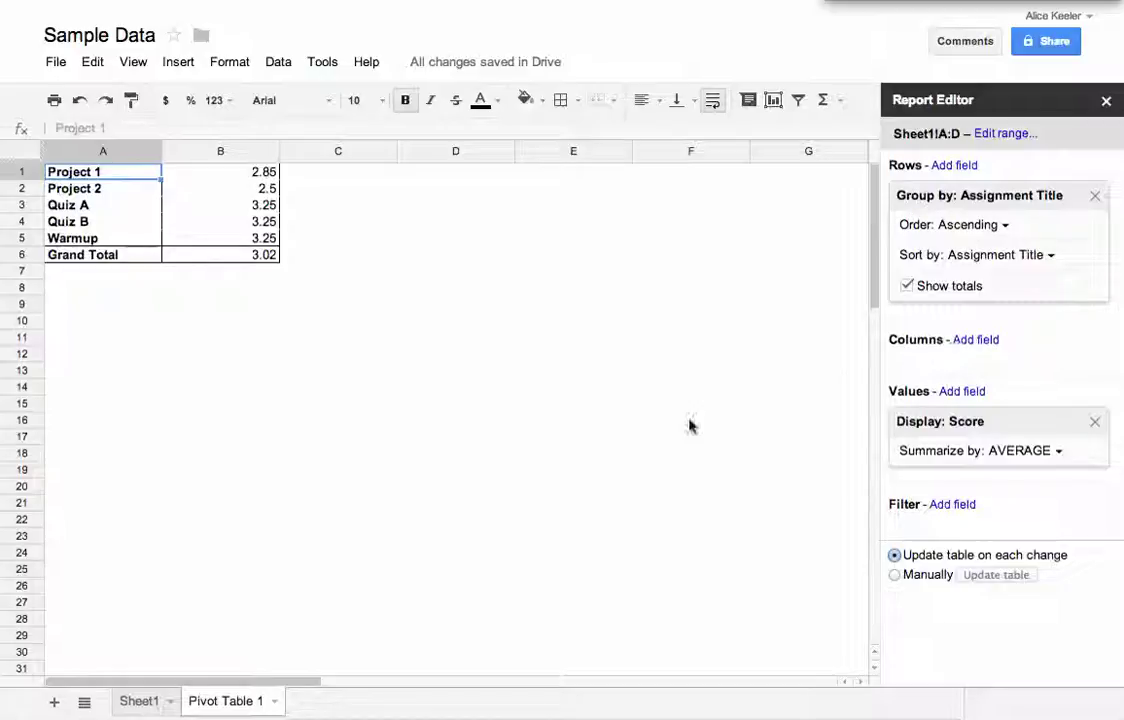
- Create a second pivot table report from columns A through D of Sheet1
{"action": "left_click", "coordinate": [150, 704]}
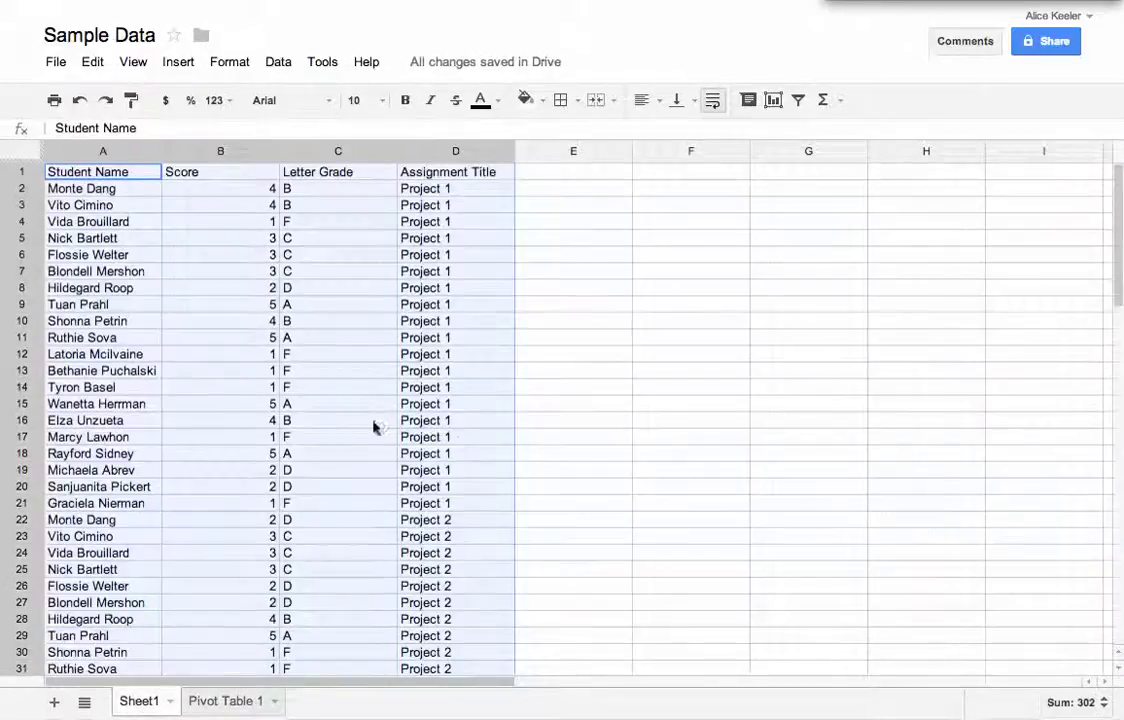
{"action": "left_click", "coordinate": [578, 488]}
{"action": "left_click", "coordinate": [66, 152]}
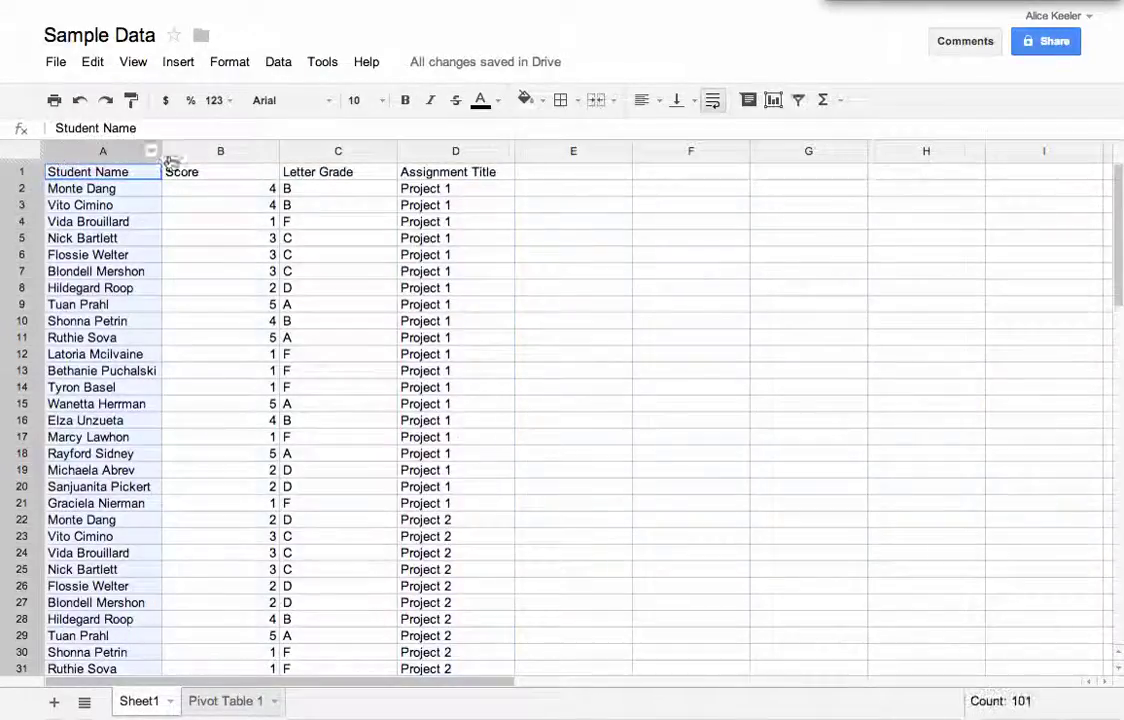
{"action": "left_click_drag", "start_coordinate": [170, 160], "coordinate": [402, 160]}
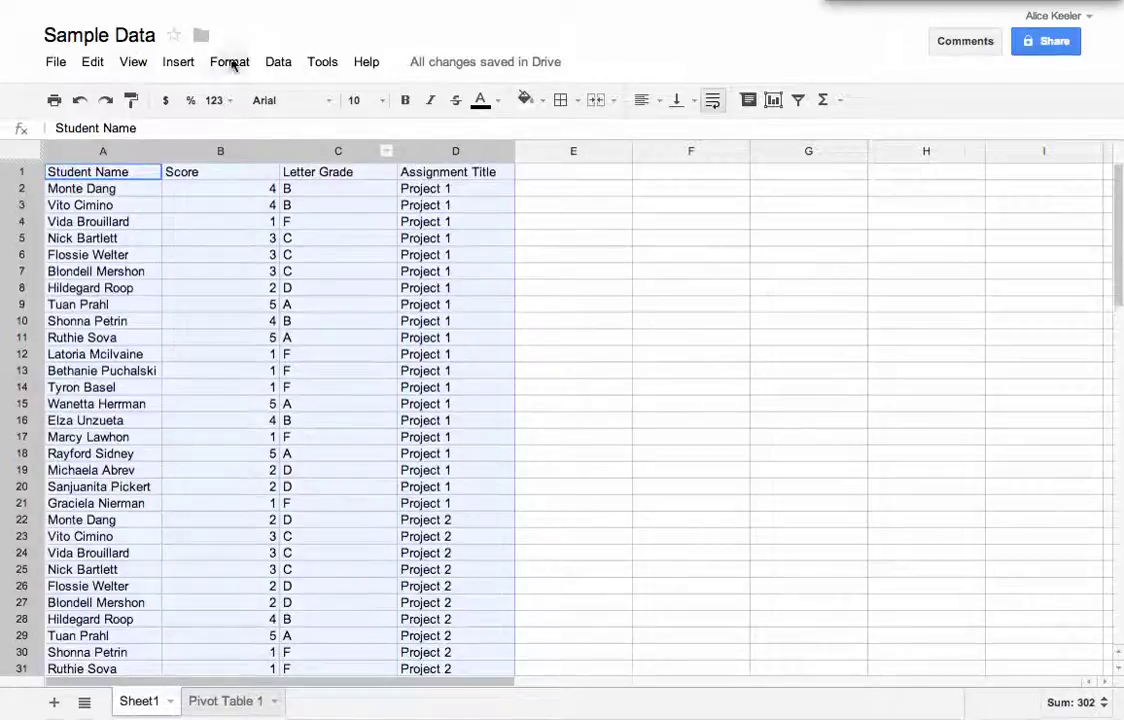
{"action": "left_click", "coordinate": [276, 62]}
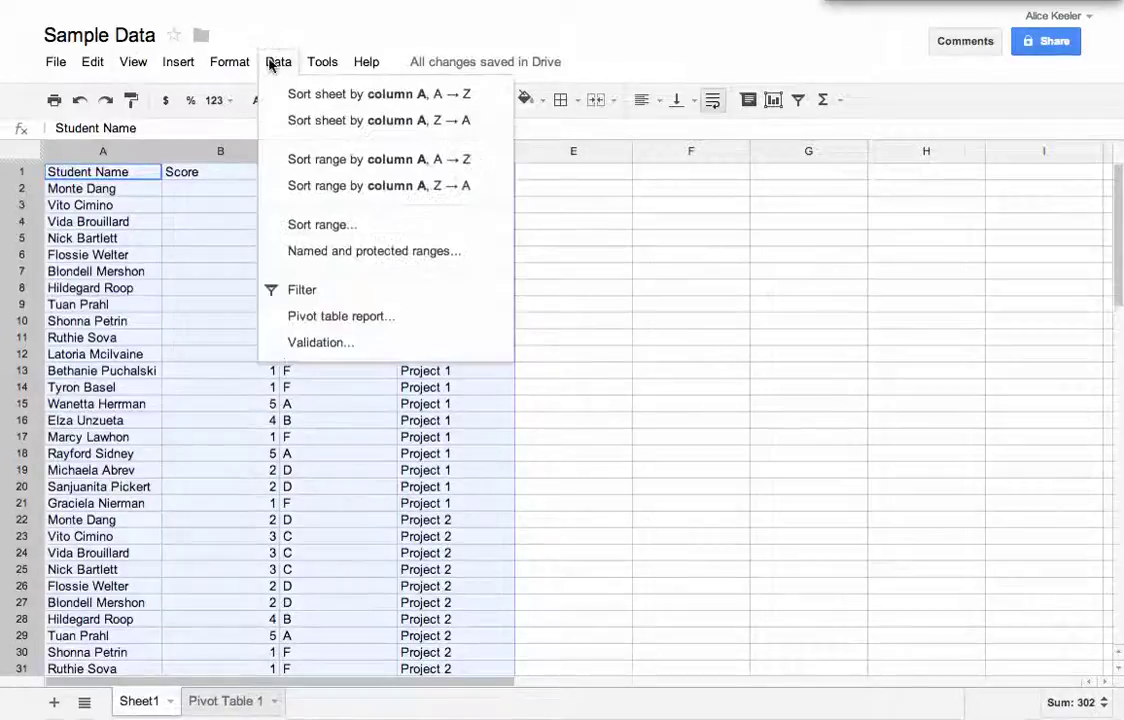
{"action": "left_click", "coordinate": [309, 317]}
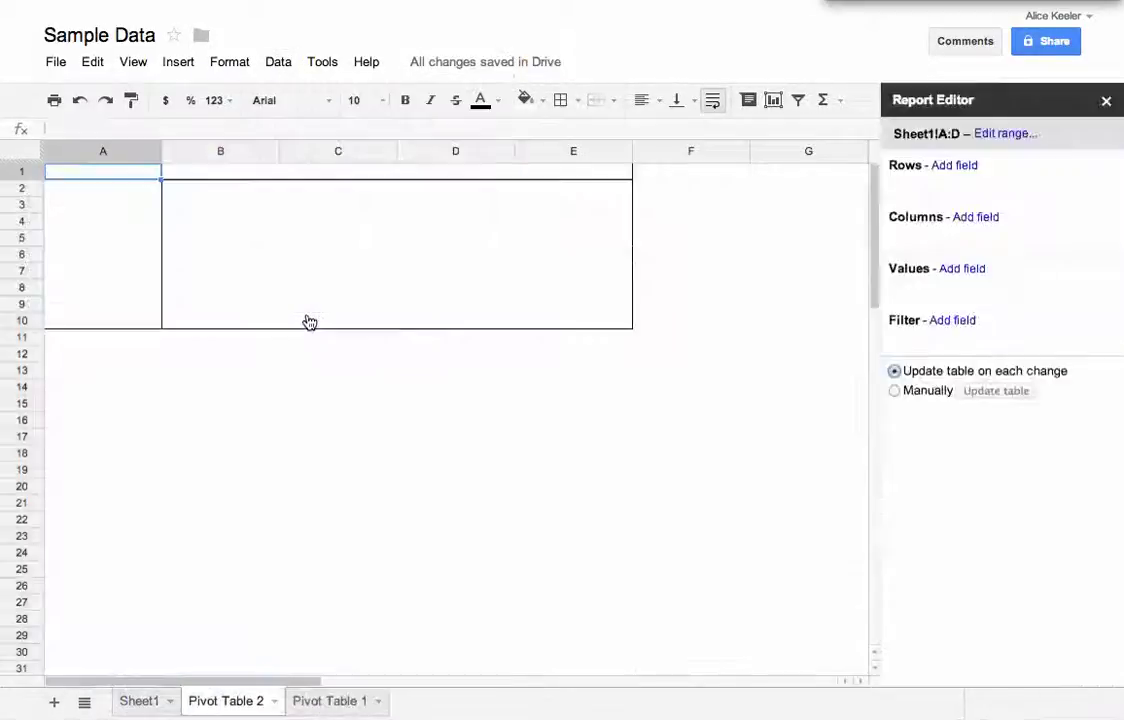
- Add Assignment Title as a row field and Letter Grade as a column field of the new pivot table
{"action": "left_click", "coordinate": [947, 168]}
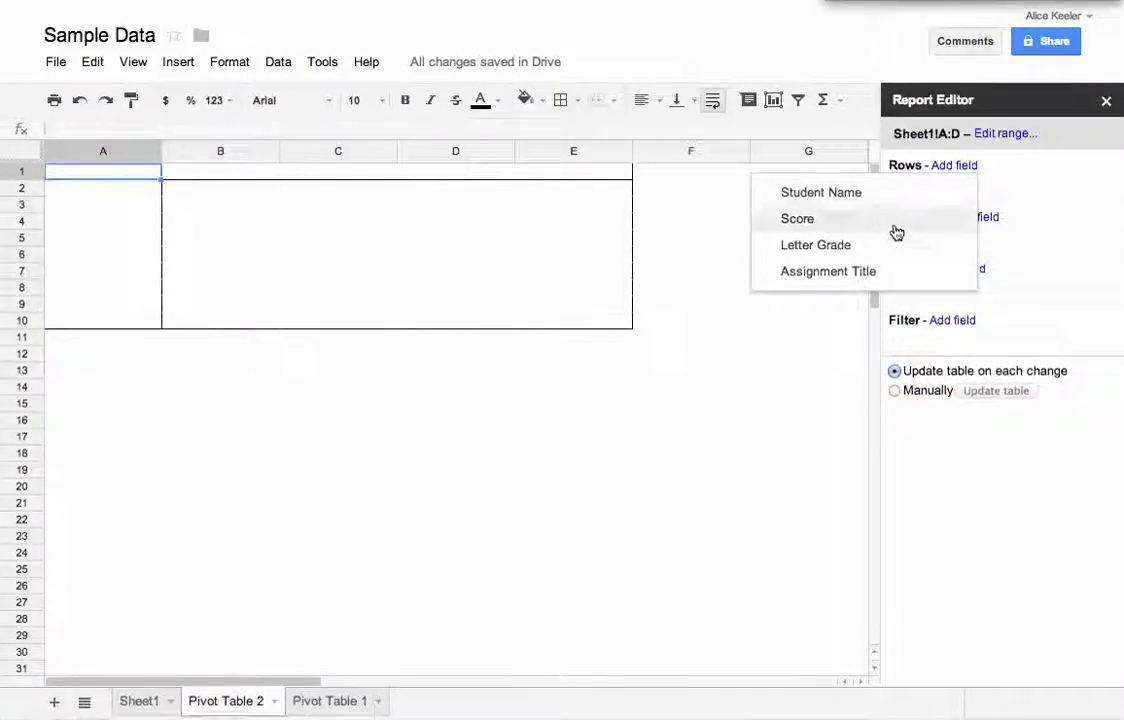
{"action": "left_click", "coordinate": [874, 275]}
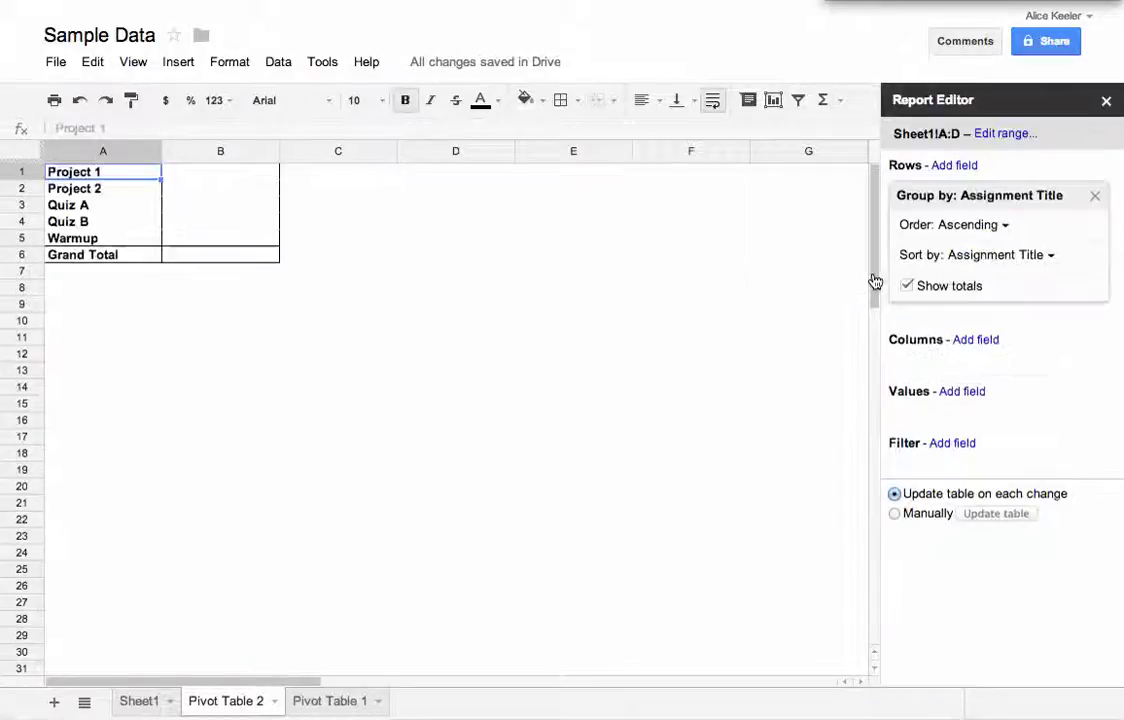
{"action": "left_click", "coordinate": [975, 341]}
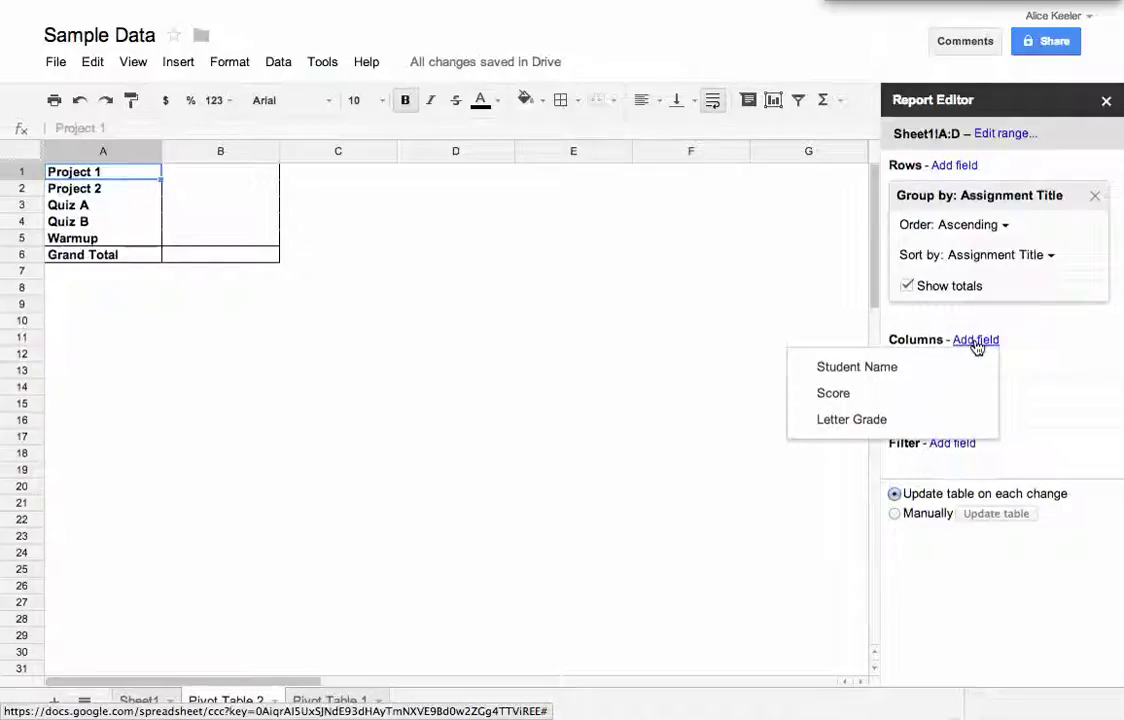
{"action": "left_click", "coordinate": [905, 424]}
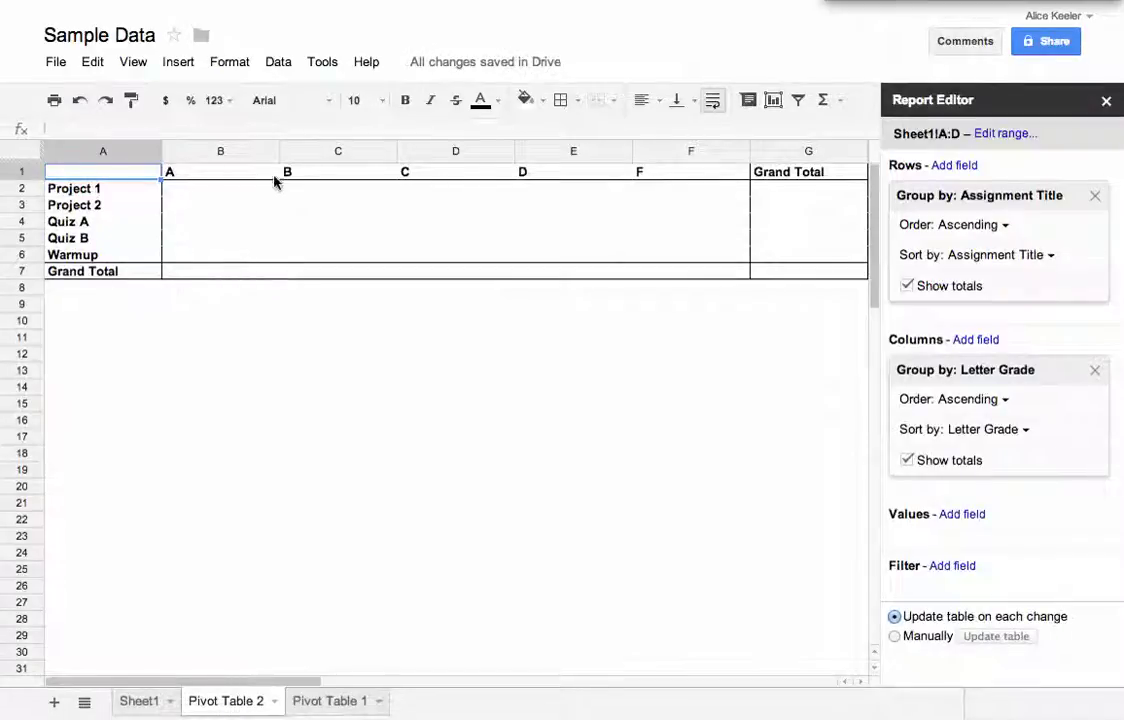
- Center the contents of columns B through G, covering the letter grades and the Grand Total
{"action": "left_click", "coordinate": [188, 152]}
{"action": "left_click_drag", "start_coordinate": [188, 152], "coordinate": [790, 165]}
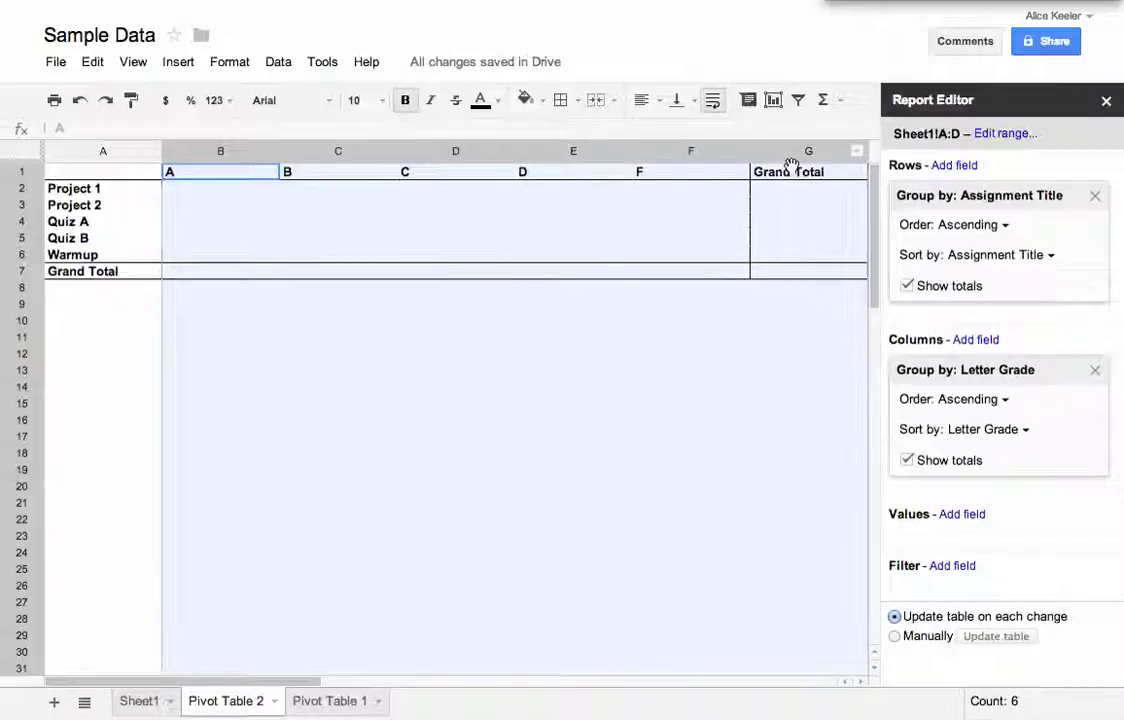
{"action": "left_click", "coordinate": [659, 103]}
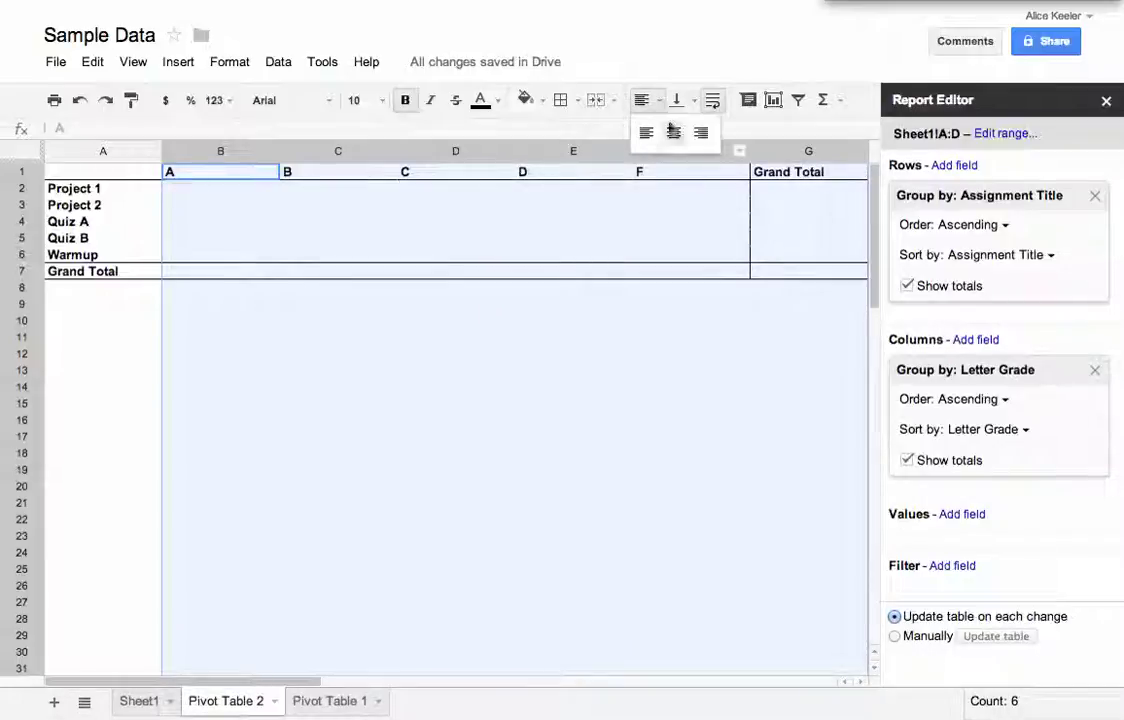
{"action": "left_click", "coordinate": [673, 132]}
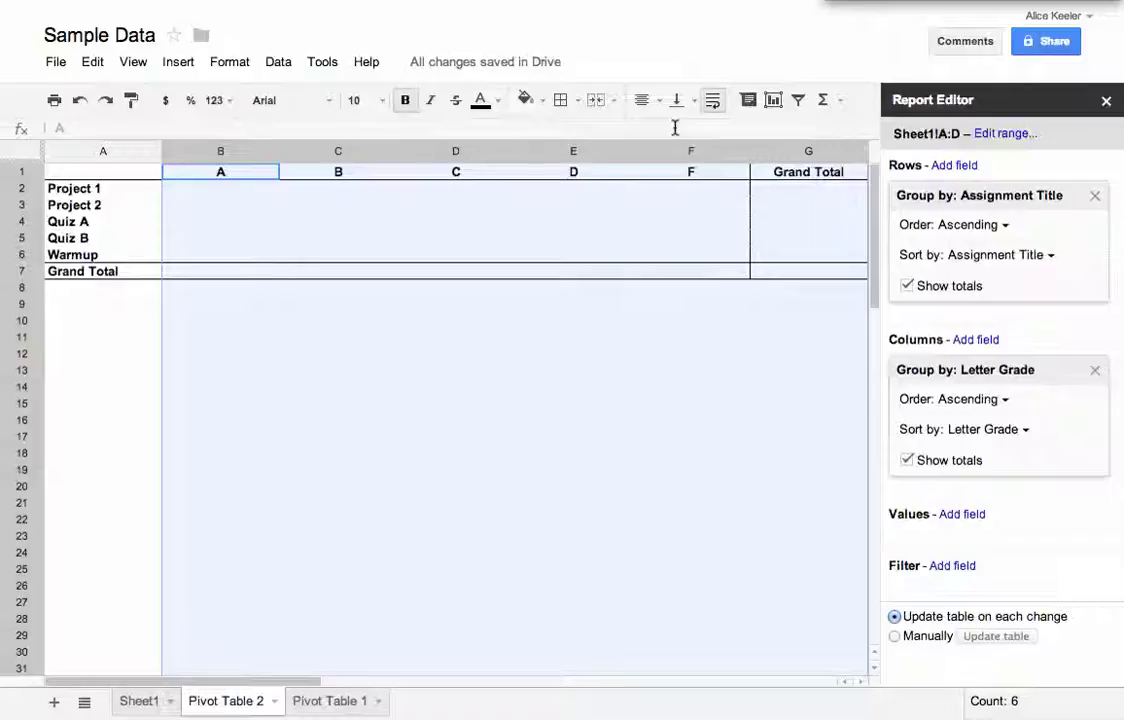
{"action": "left_click", "coordinate": [359, 438]}
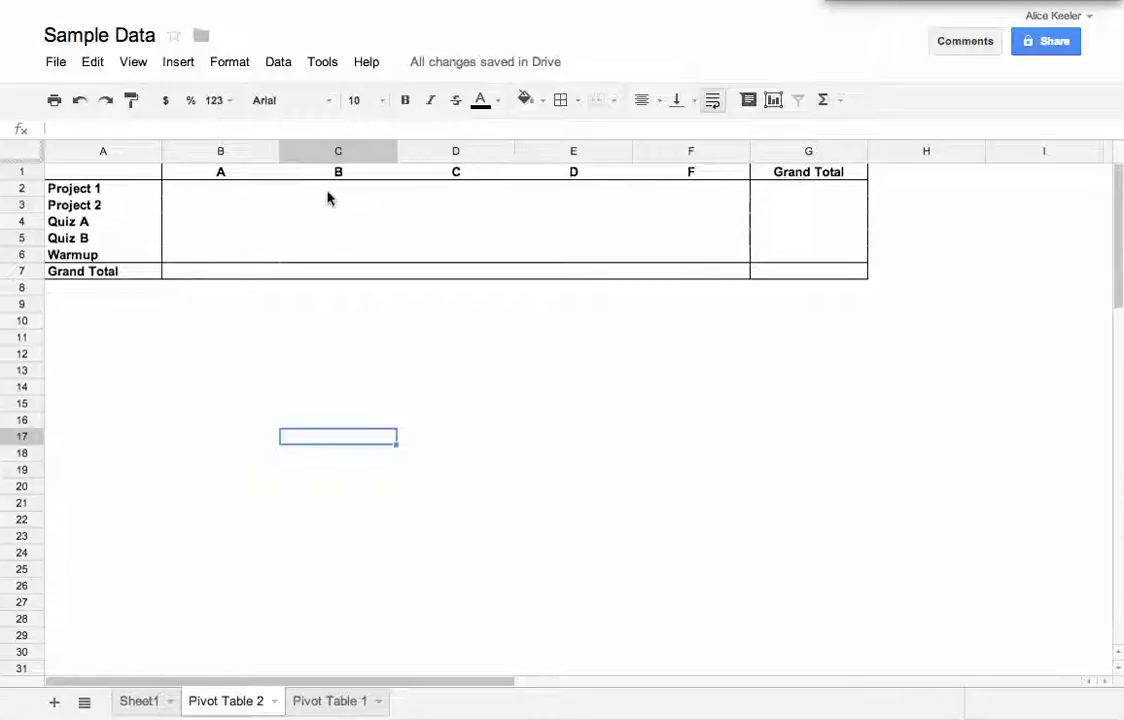
- Add Student Name as the value field of the letter-grade pivot table and summarize it by COUNTA
{"action": "left_click", "coordinate": [390, 236]}
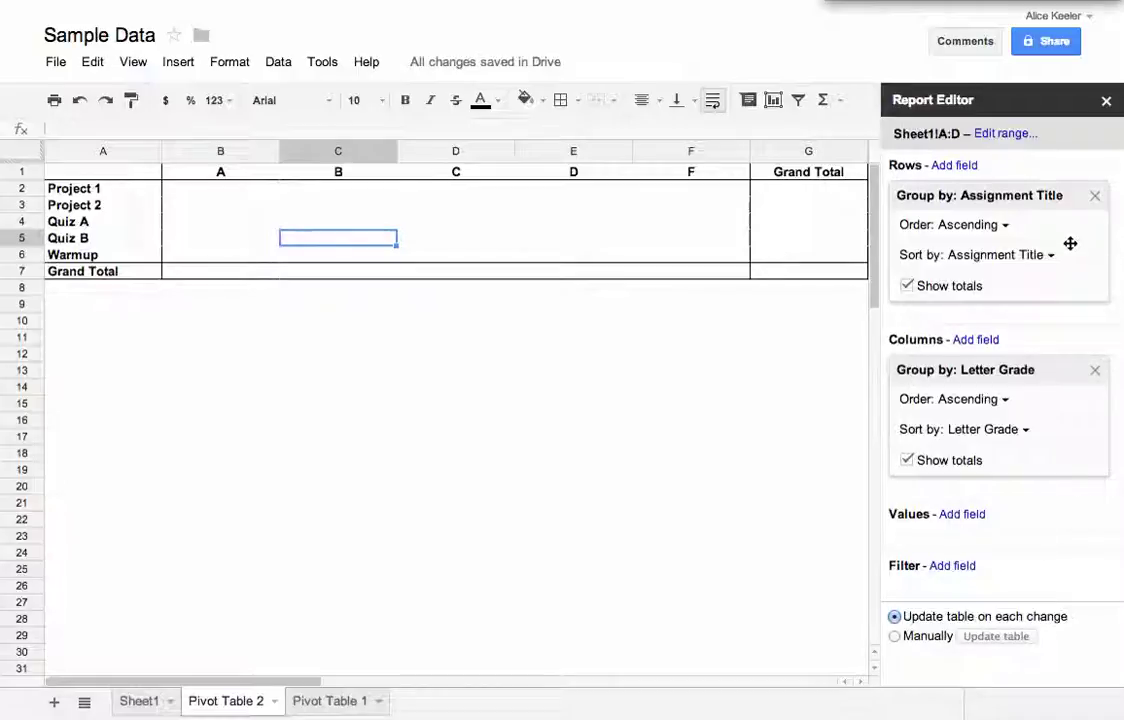
{"action": "left_click", "coordinate": [962, 515]}
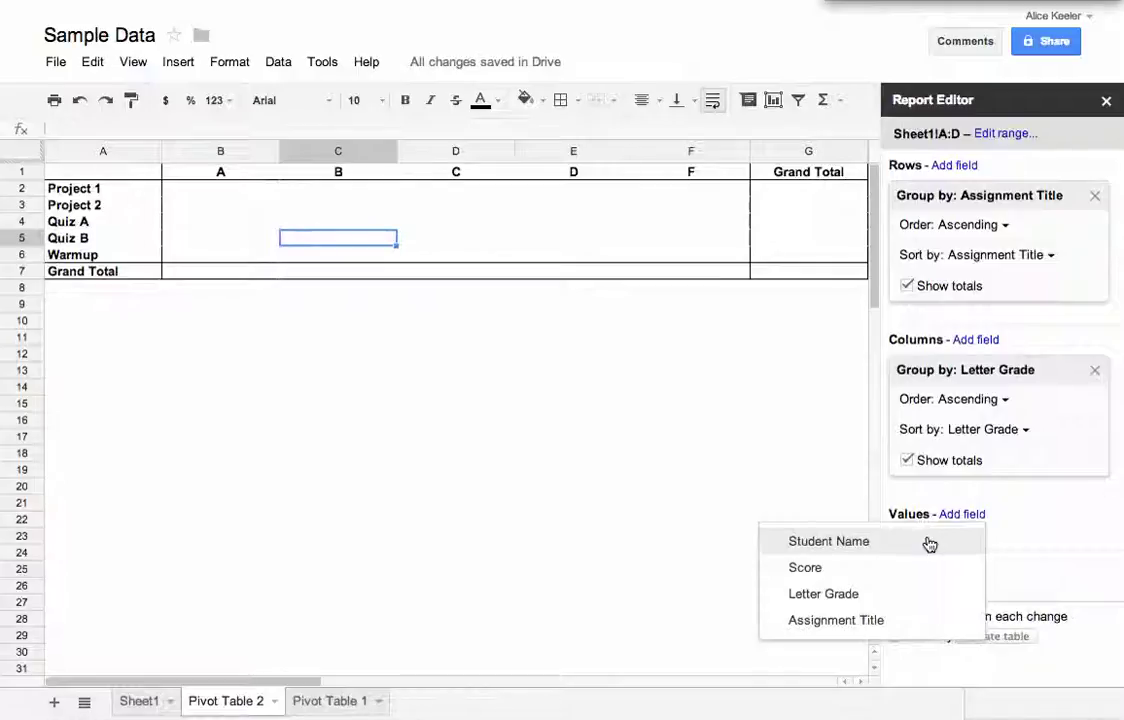
{"action": "left_click", "coordinate": [929, 542]}
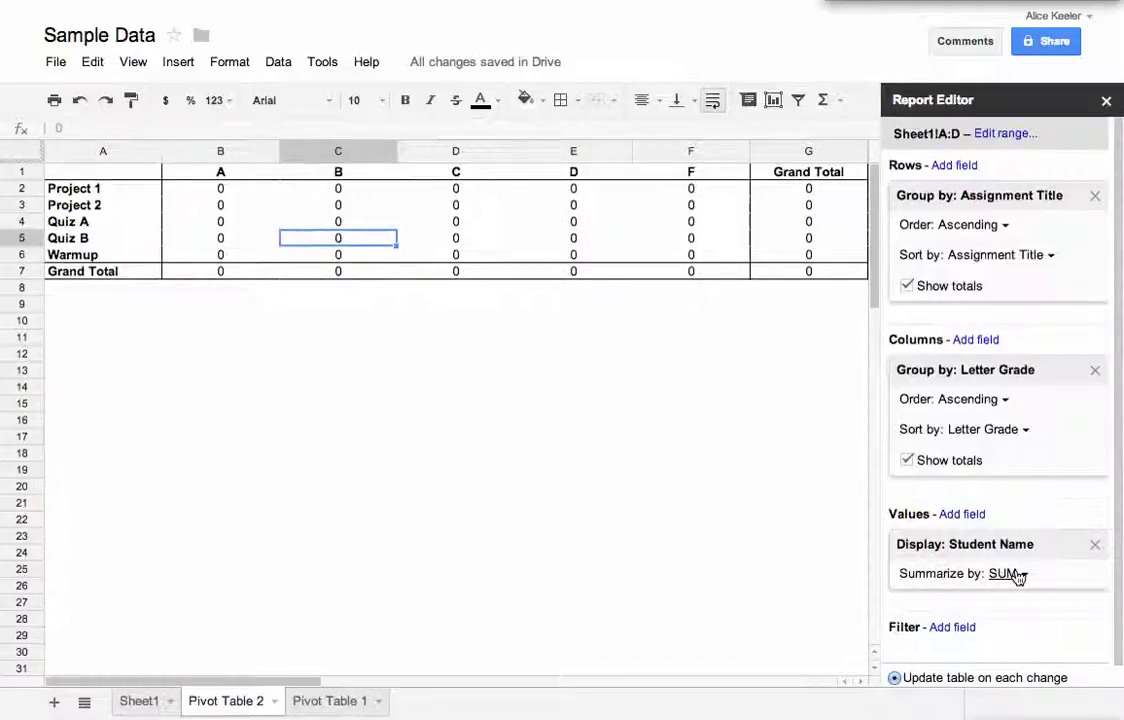
{"action": "left_click", "coordinate": [1018, 574]}
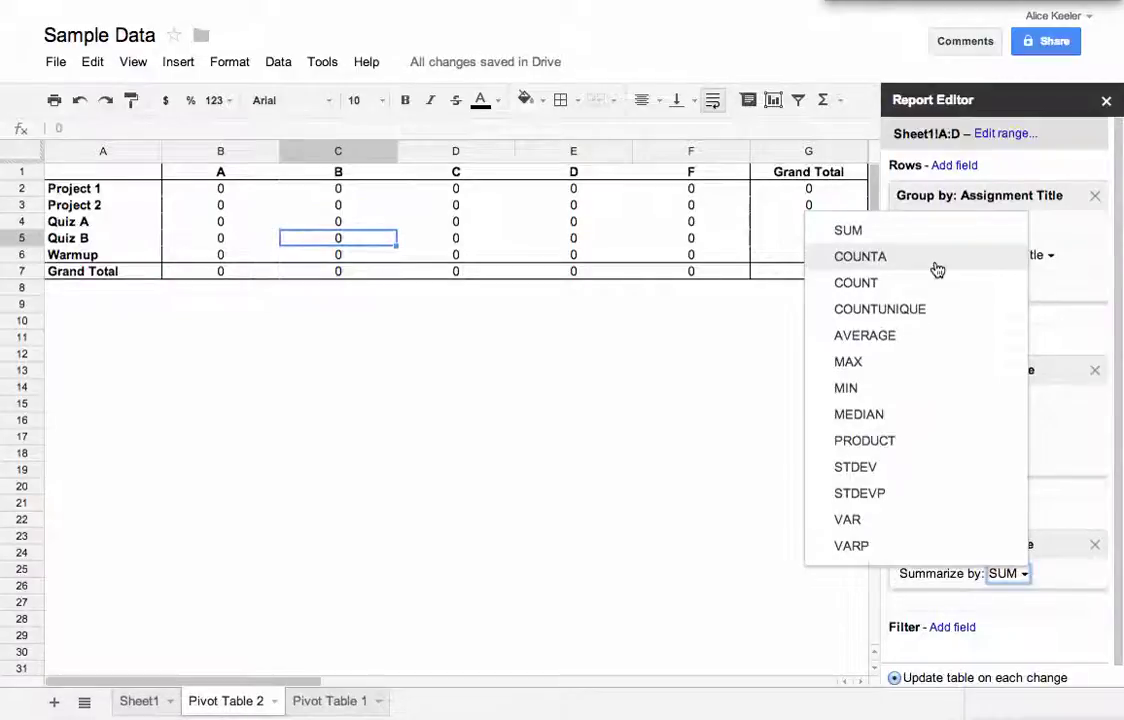
{"action": "left_click", "coordinate": [935, 264]}
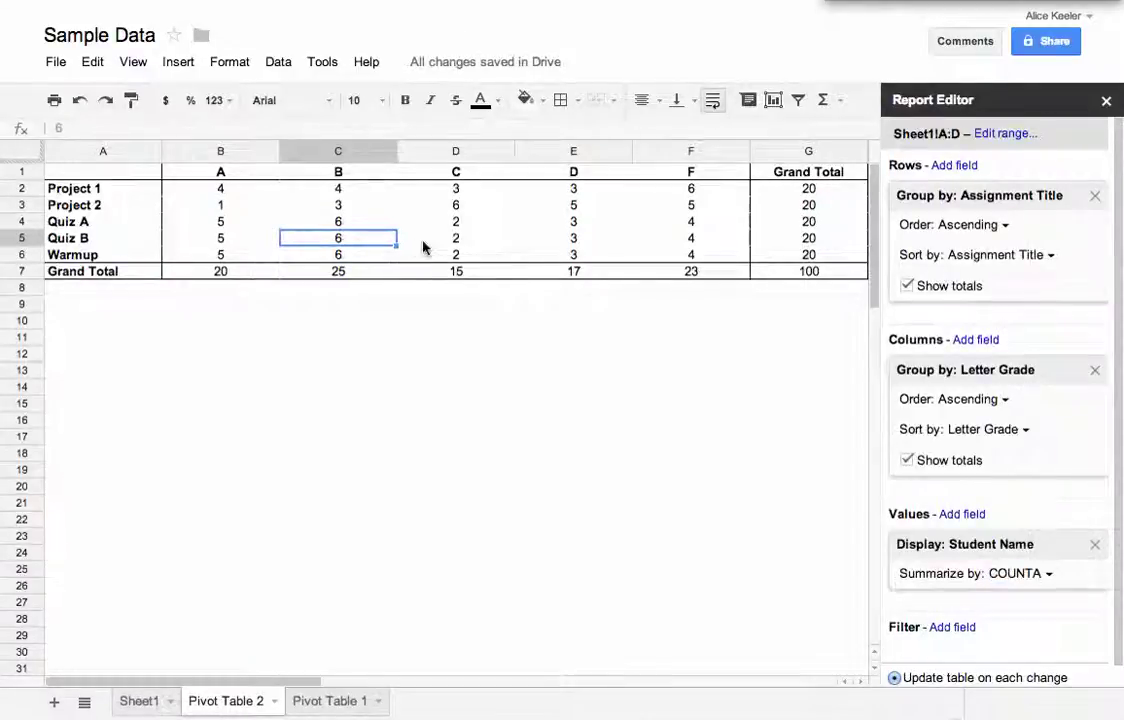
- Examine the Project 1 counts for each letter grade, the Grand Total of each assignment, and the Grand Total for grade A
{"action": "left_click", "coordinate": [225, 190]}
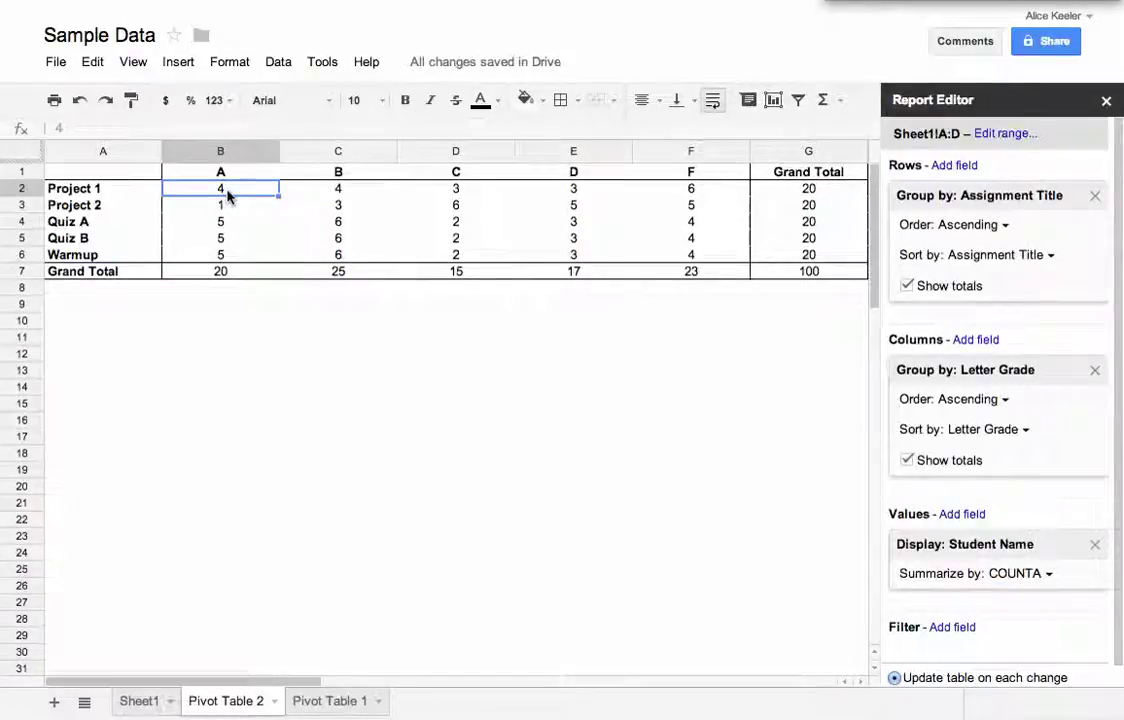
{"action": "left_click", "coordinate": [340, 197]}
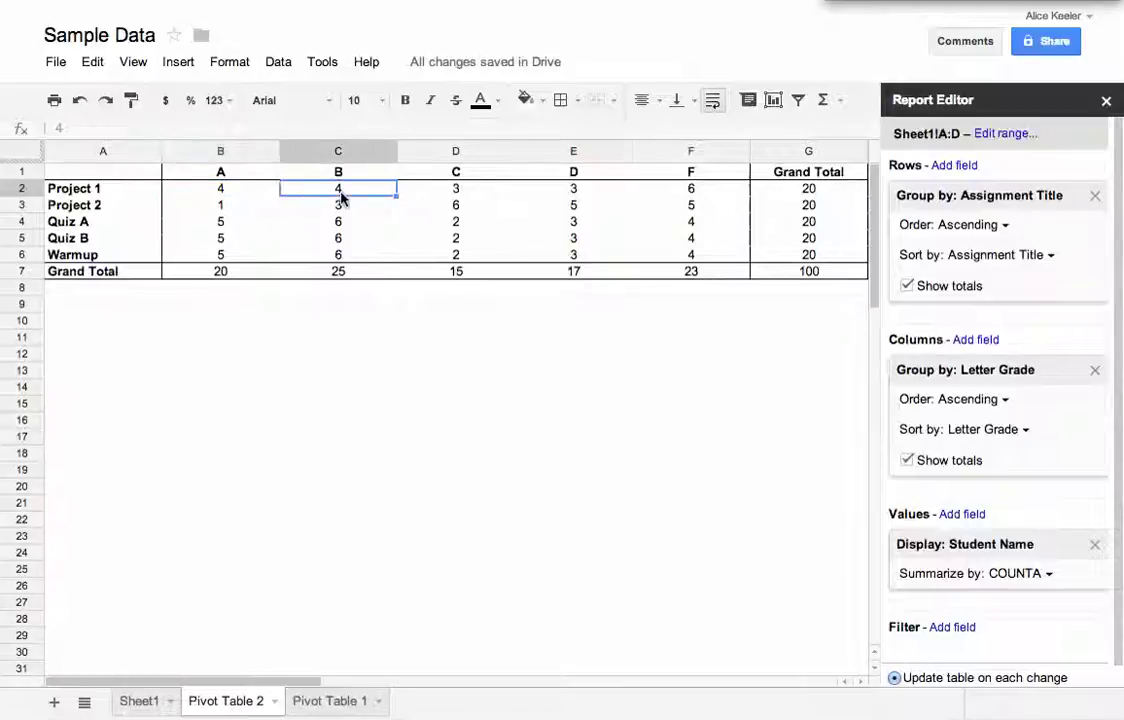
{"action": "left_click", "coordinate": [474, 194]}
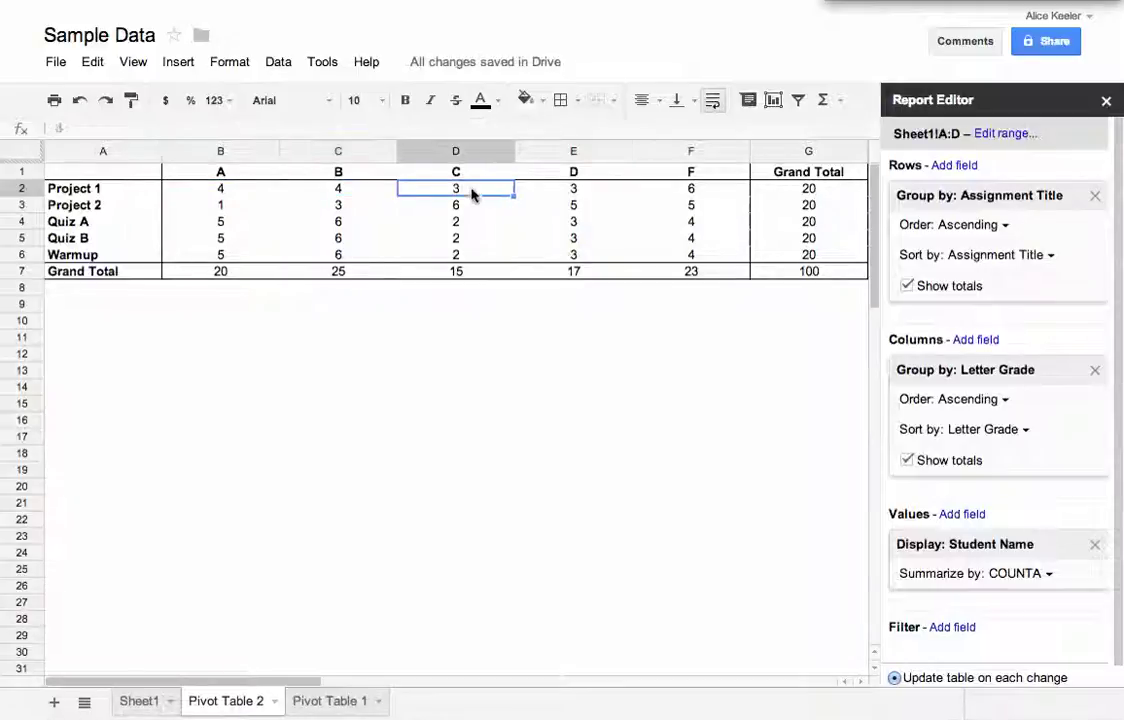
{"action": "left_click", "coordinate": [580, 192]}
{"action": "left_click", "coordinate": [696, 191]}
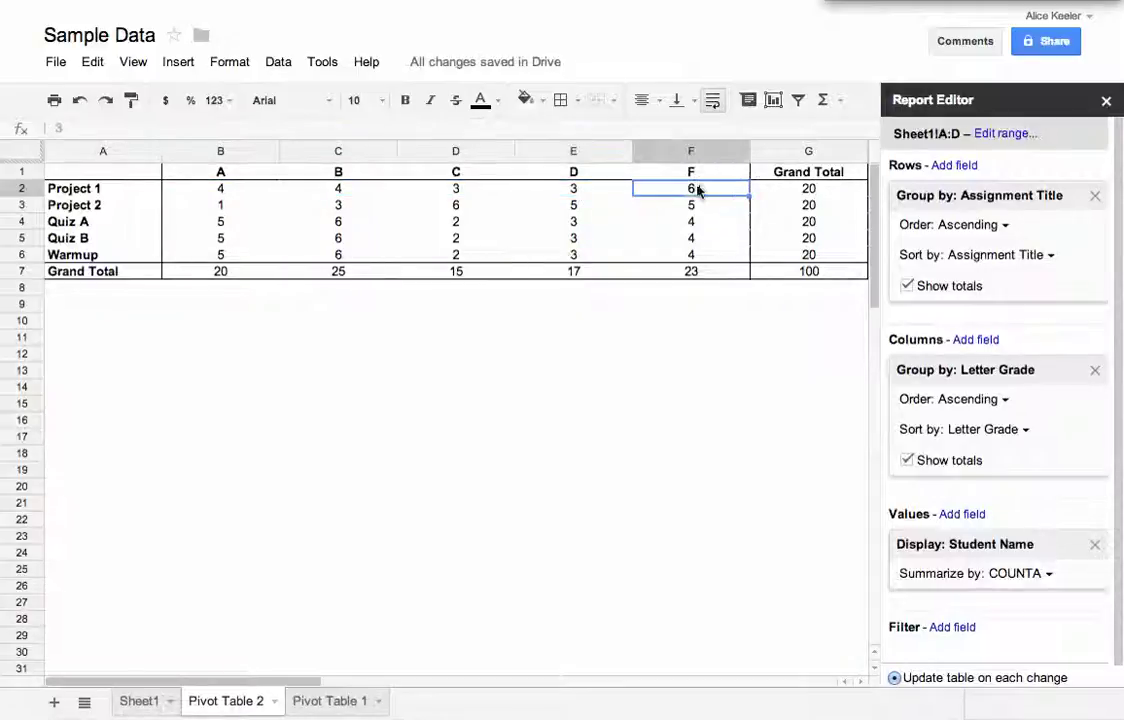
{"action": "left_click", "coordinate": [806, 194]}
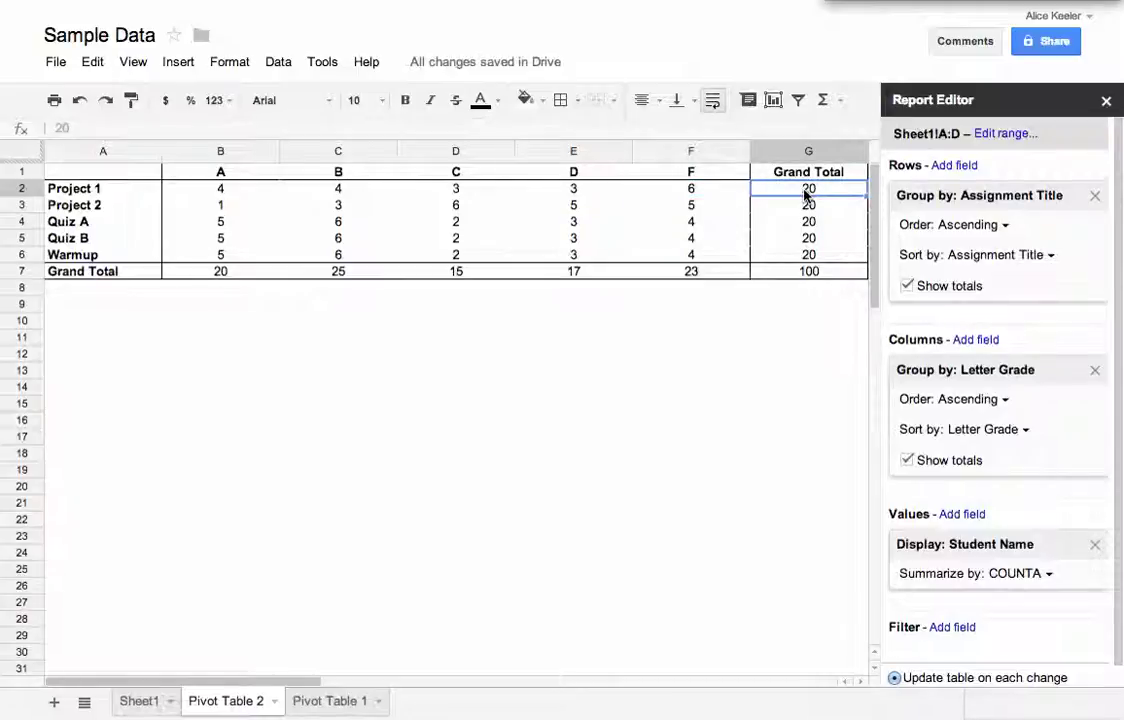
{"action": "left_click", "coordinate": [806, 206]}
{"action": "left_click", "coordinate": [807, 222]}
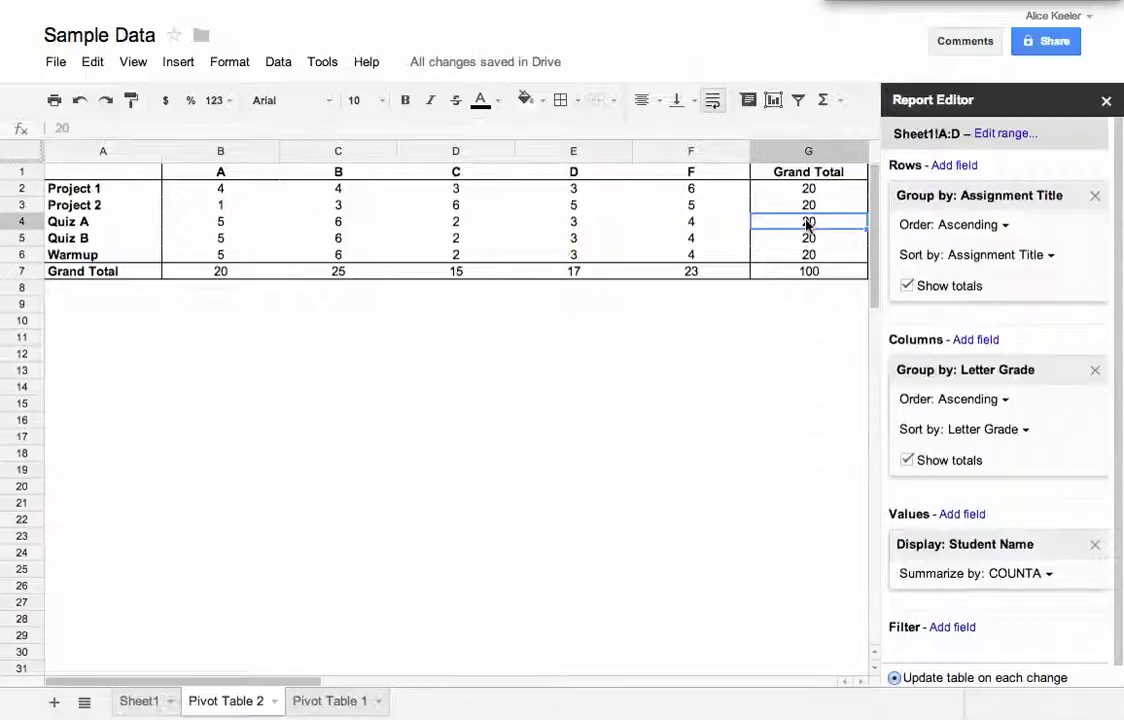
{"action": "left_click", "coordinate": [808, 238]}
{"action": "left_click", "coordinate": [810, 253]}
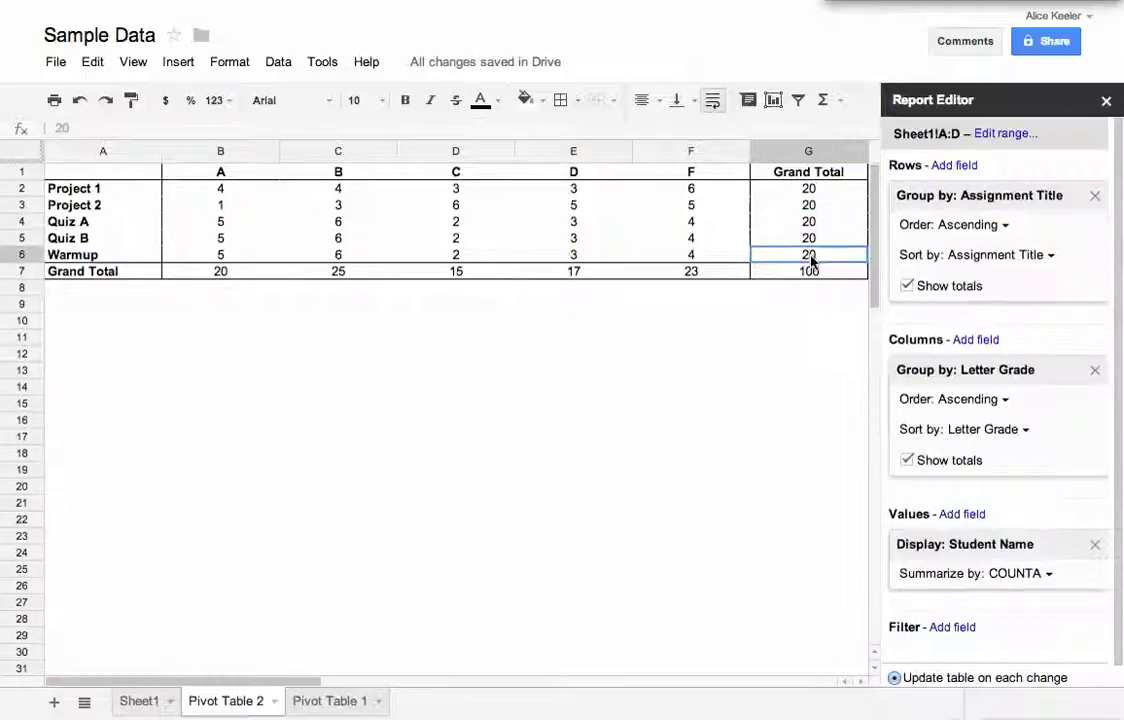
{"action": "left_click", "coordinate": [812, 190]}
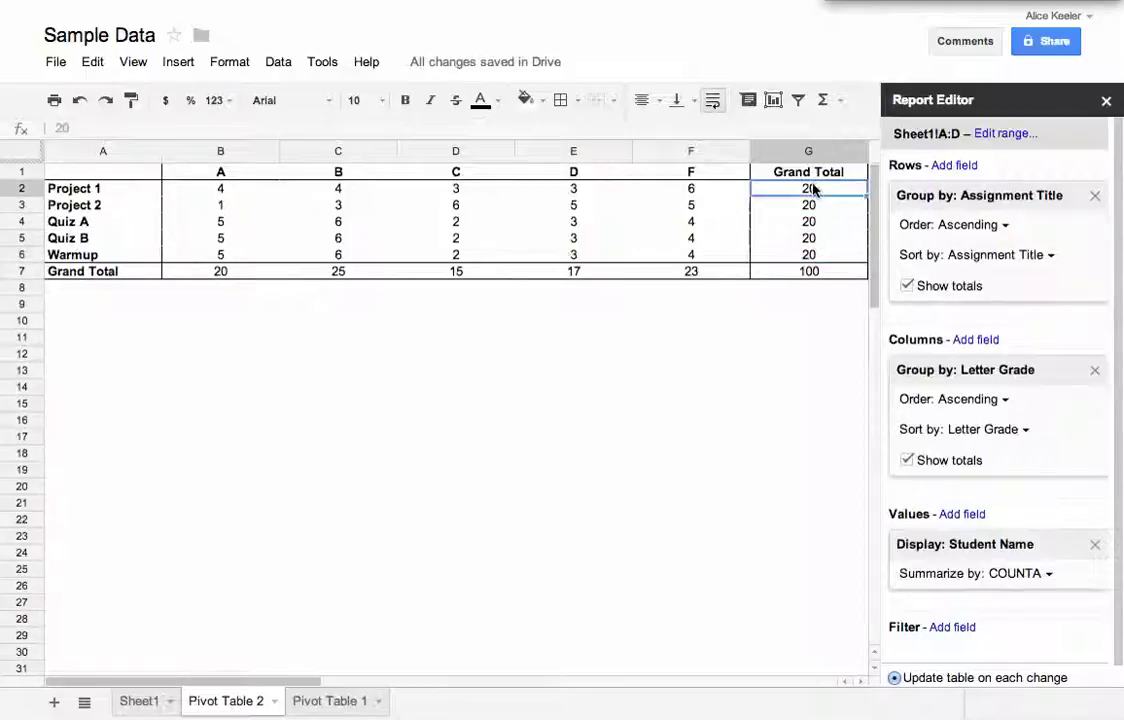
{"action": "left_click", "coordinate": [811, 206]}
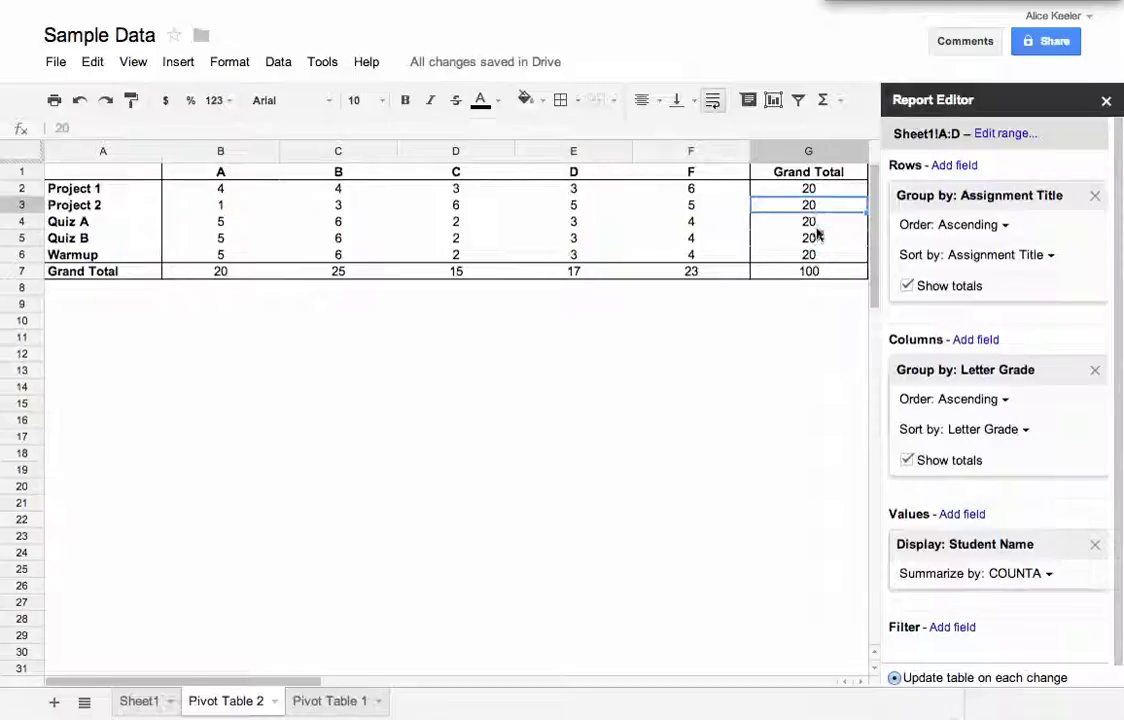
{"action": "left_click", "coordinate": [815, 224]}
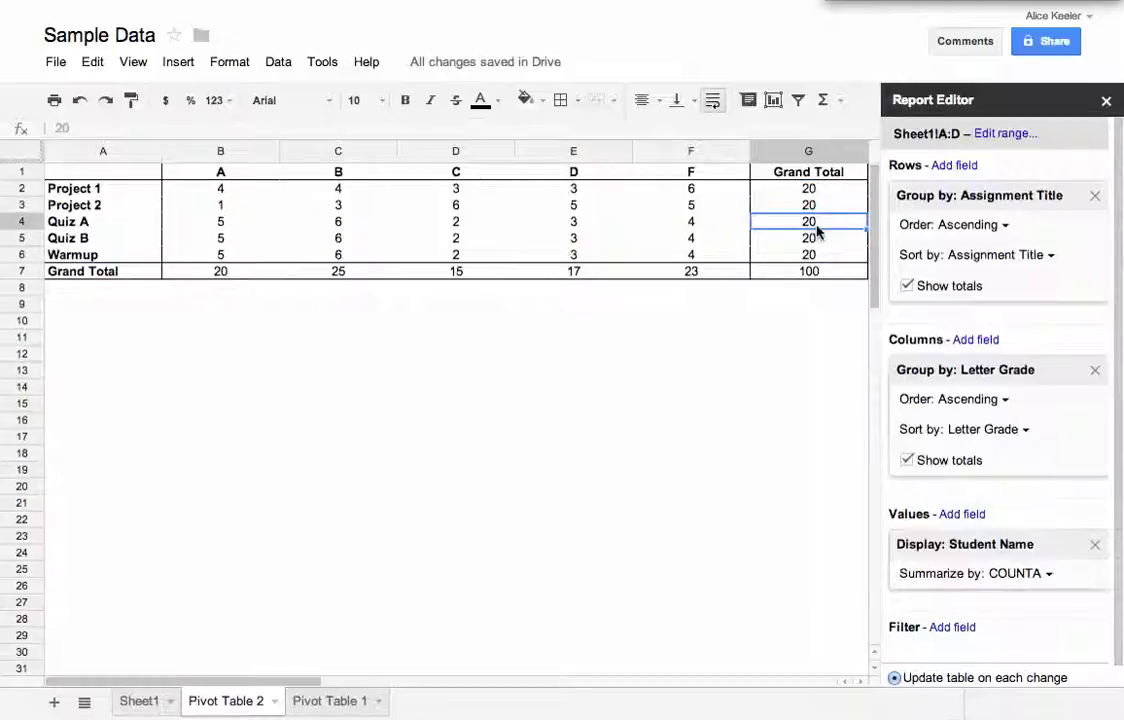
{"action": "left_click", "coordinate": [224, 274]}
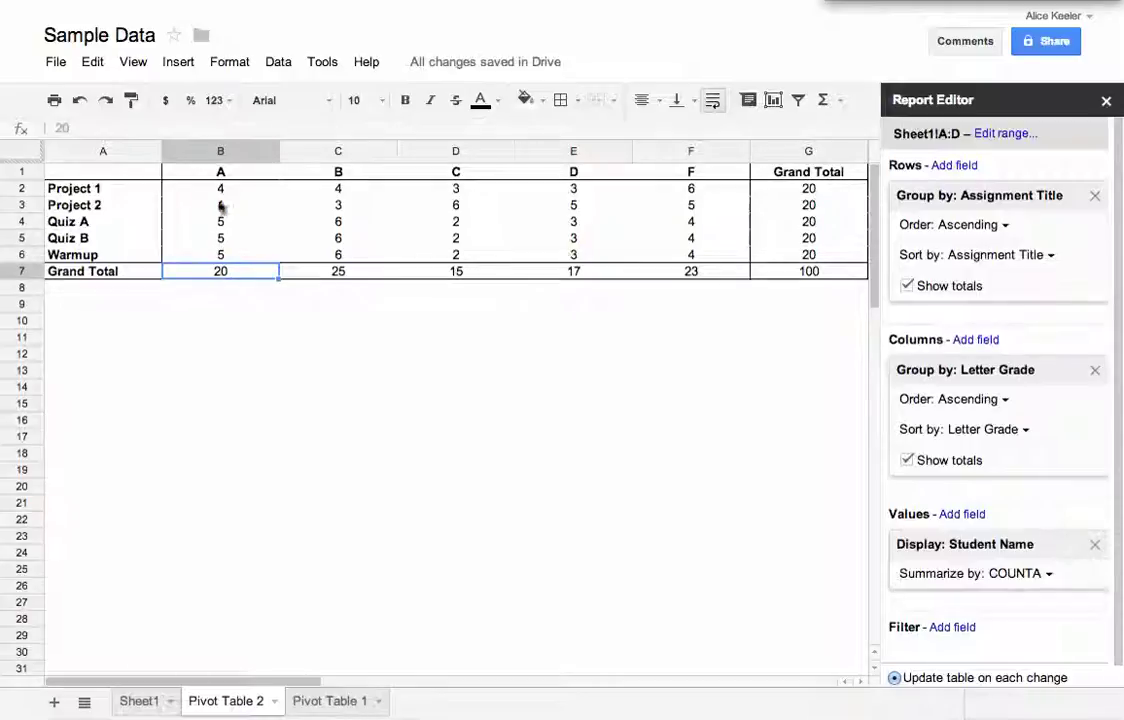
- Examine the Grand Total for letter grades B, C, D and F, and the overall Grand Total
{"action": "left_click", "coordinate": [345, 273]}
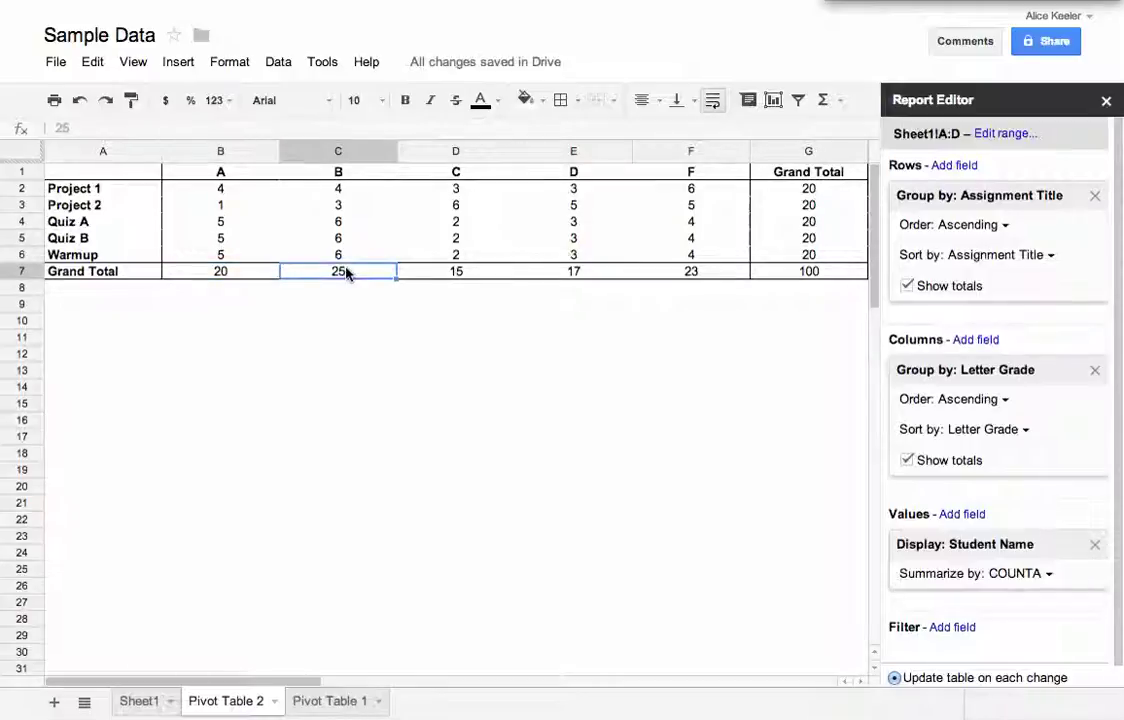
{"action": "left_click", "coordinate": [480, 273]}
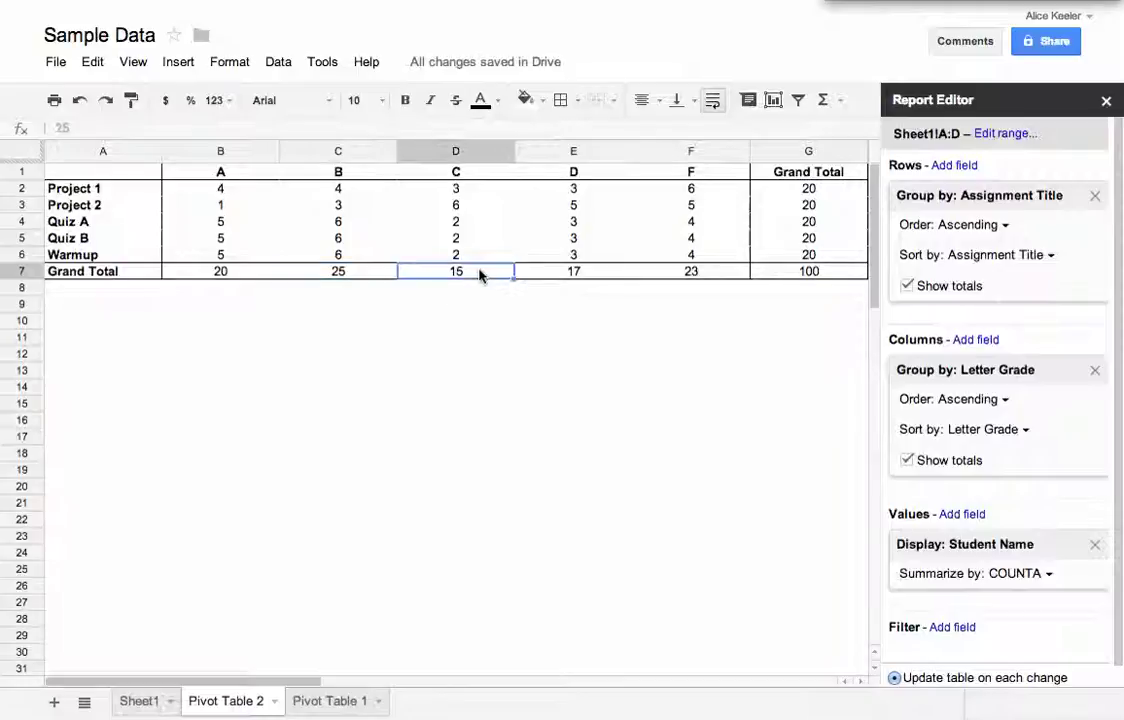
{"action": "left_click", "coordinate": [572, 273]}
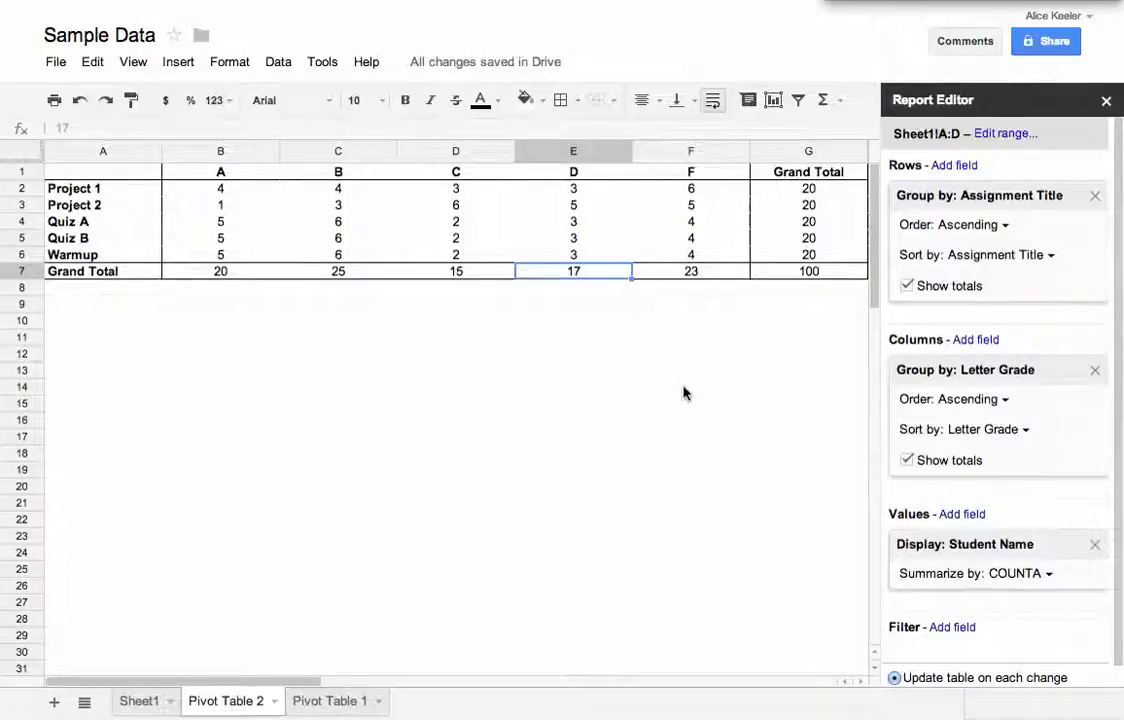
{"action": "left_click", "coordinate": [711, 279]}
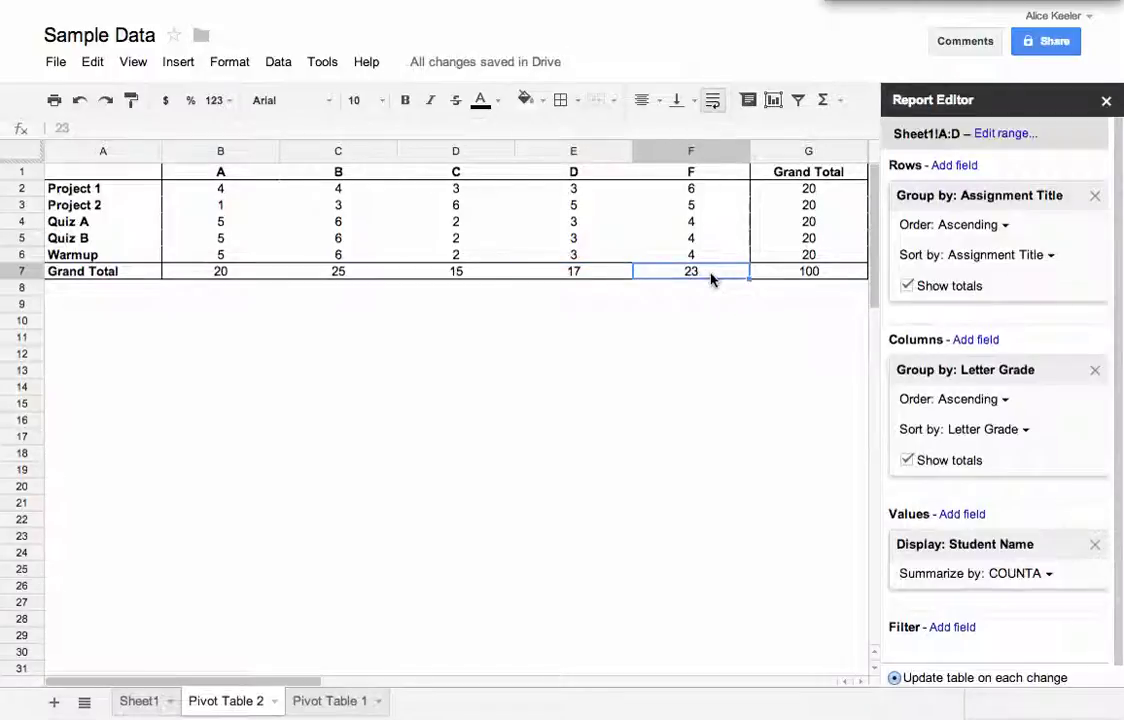
{"action": "left_click", "coordinate": [801, 278]}
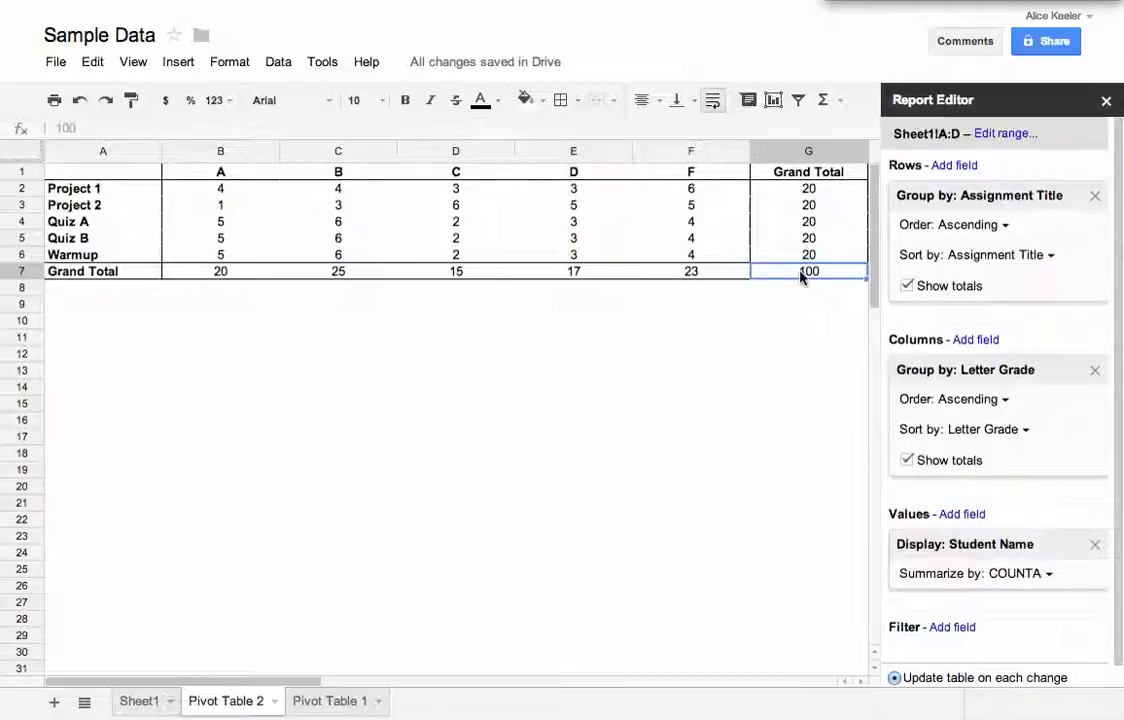
- Check the last data row of Sheet1 against the letter-grade pivot table's overall total, and review the Grand Total for grade F
{"action": "left_click", "coordinate": [138, 705]}
{"action": "scroll", "coordinate": [239, 495], "scroll_direction": "down", "scroll_amount": 20}
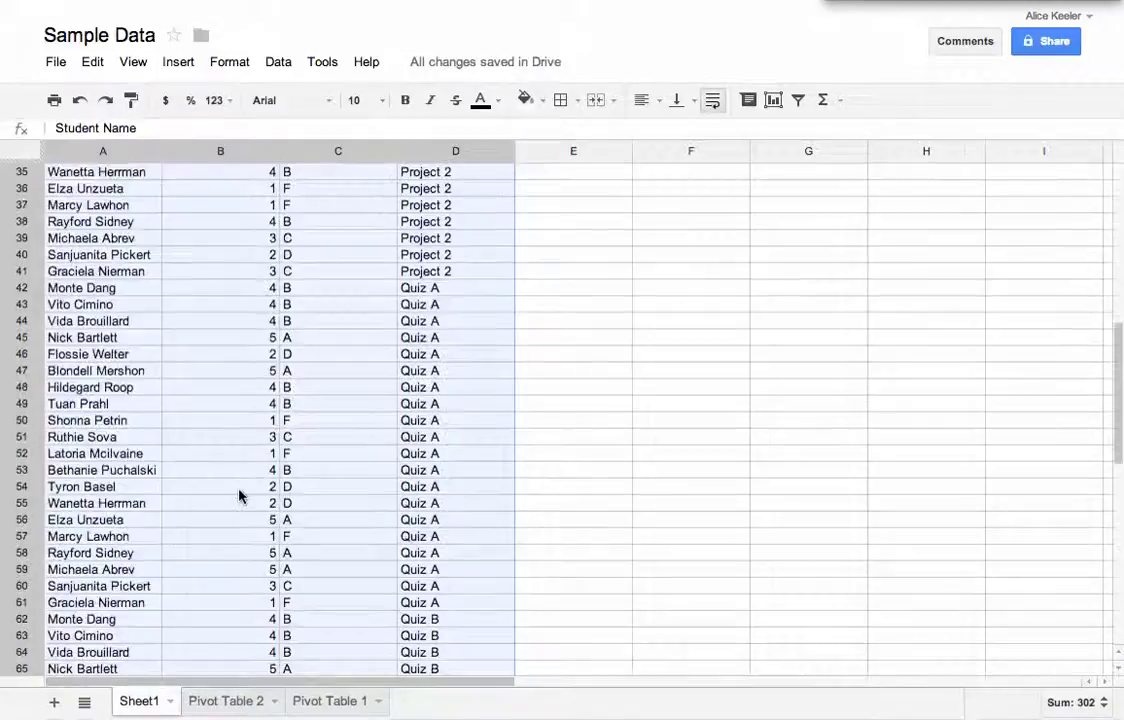
{"action": "left_click", "coordinate": [86, 617]}
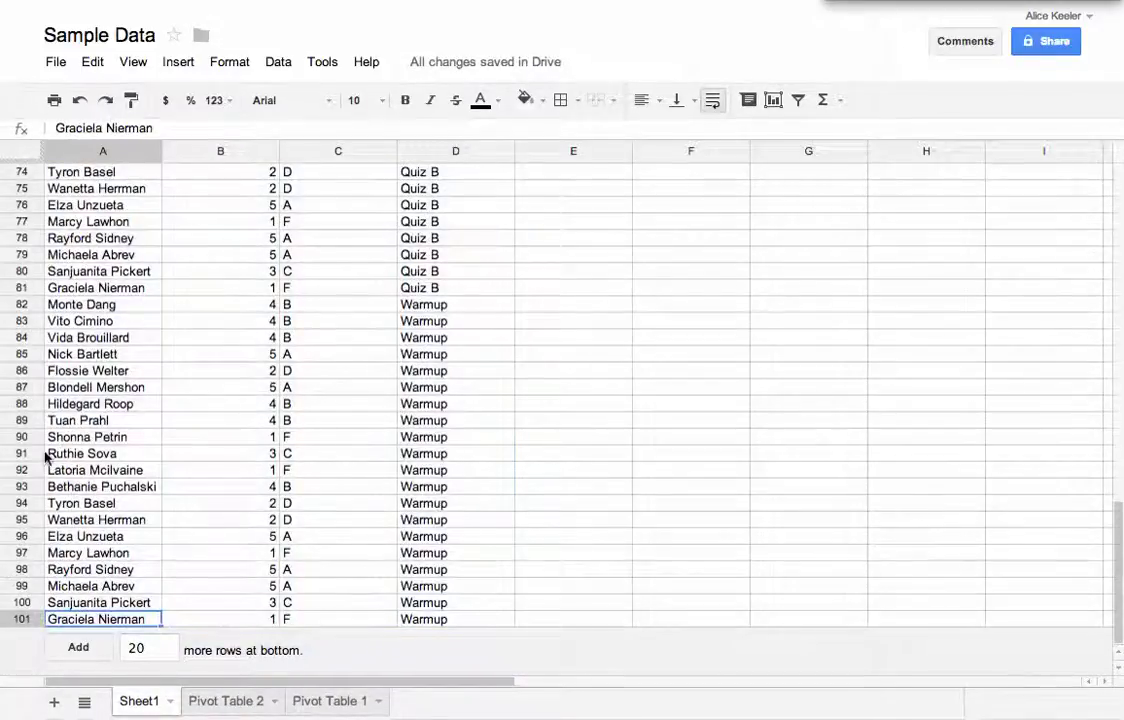
{"action": "left_click", "coordinate": [343, 704]}
{"action": "left_click", "coordinate": [229, 704]}
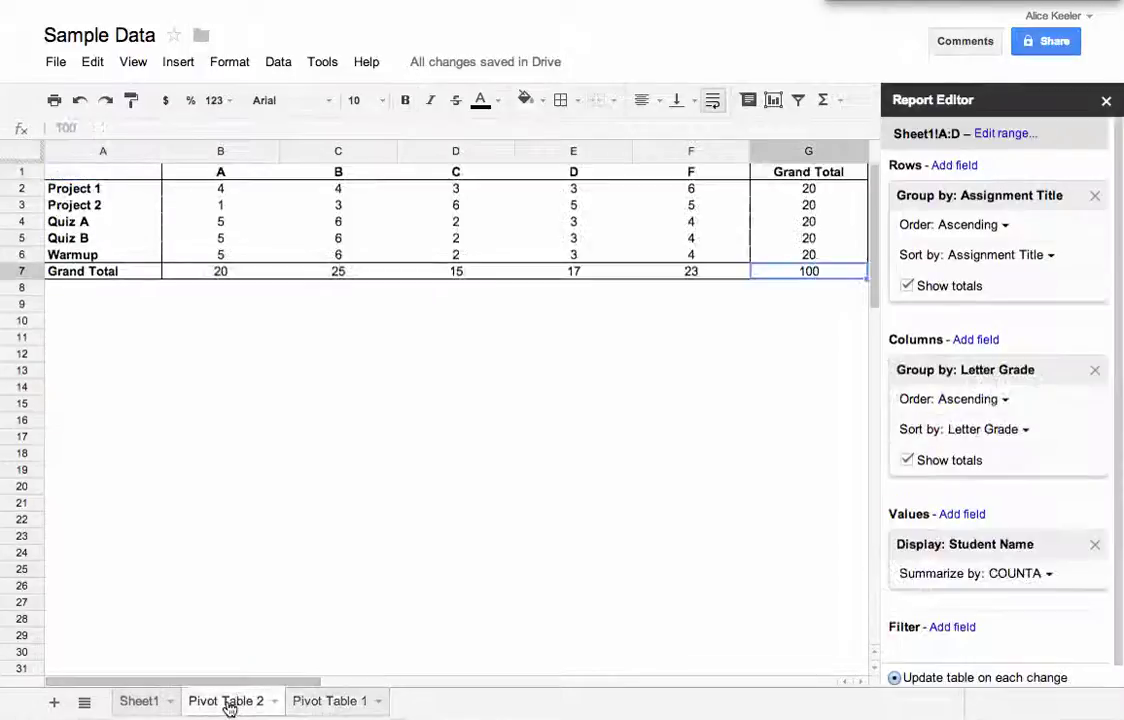
{"action": "left_click", "coordinate": [722, 272]}
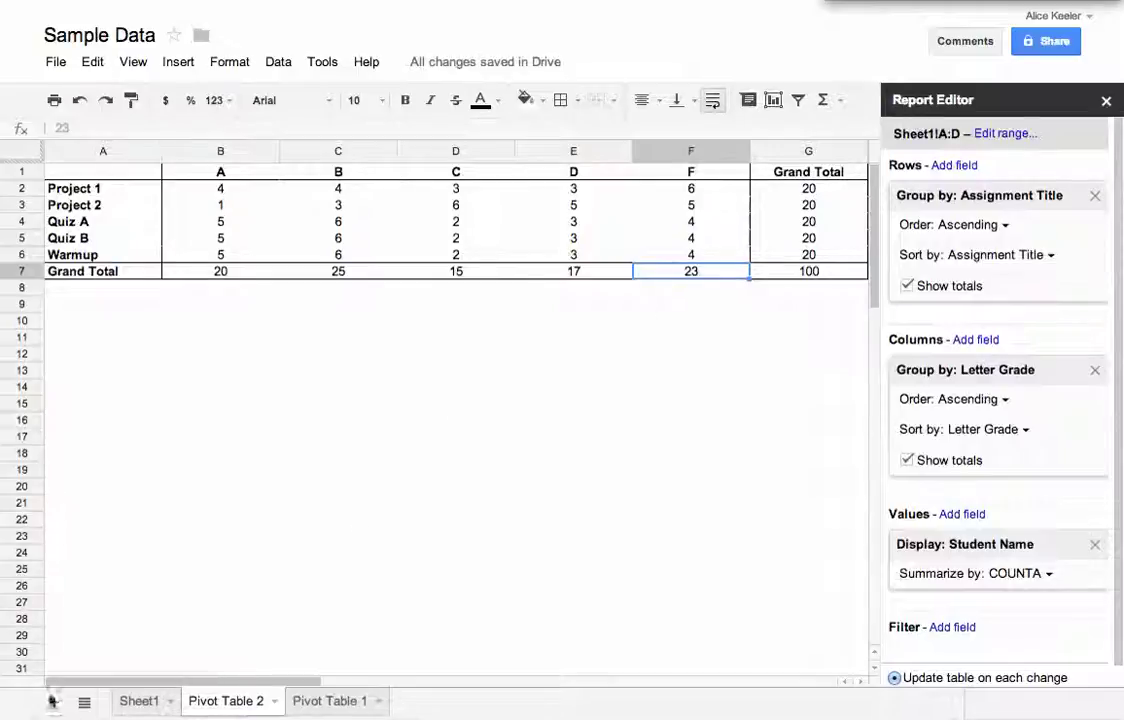
- Create another pivot table report from columns A through D of Sheet1
{"action": "left_click", "coordinate": [132, 704]}
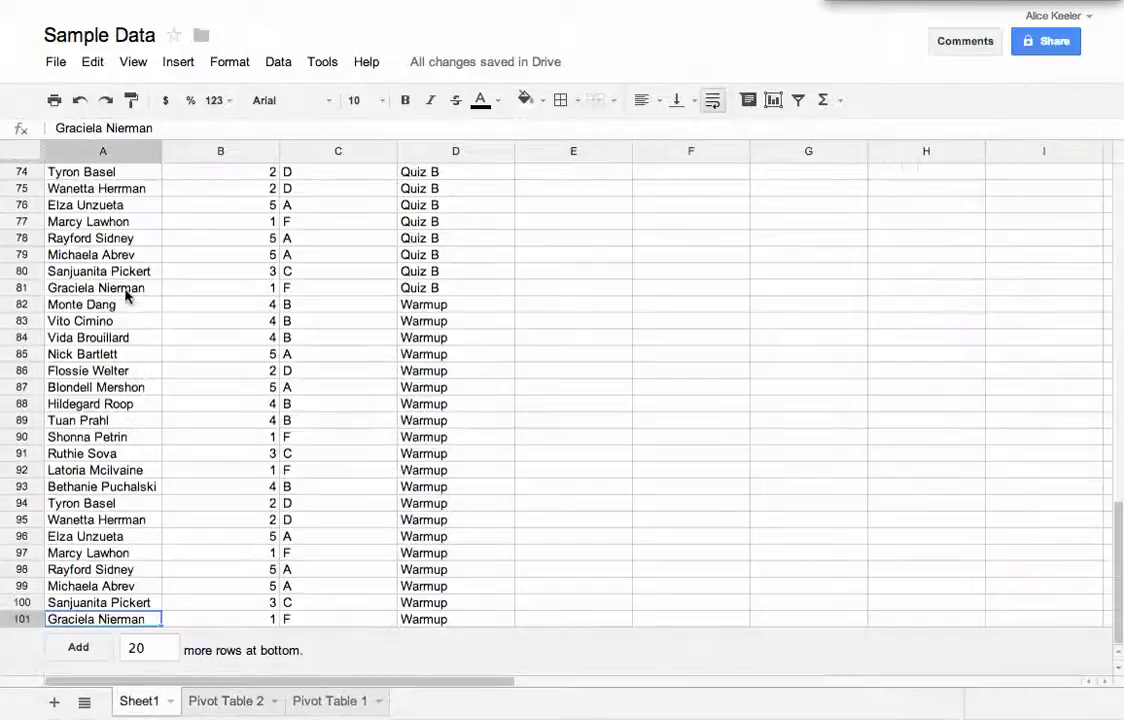
{"action": "left_click", "coordinate": [112, 152]}
{"action": "left_click_drag", "start_coordinate": [112, 152], "coordinate": [426, 155]}
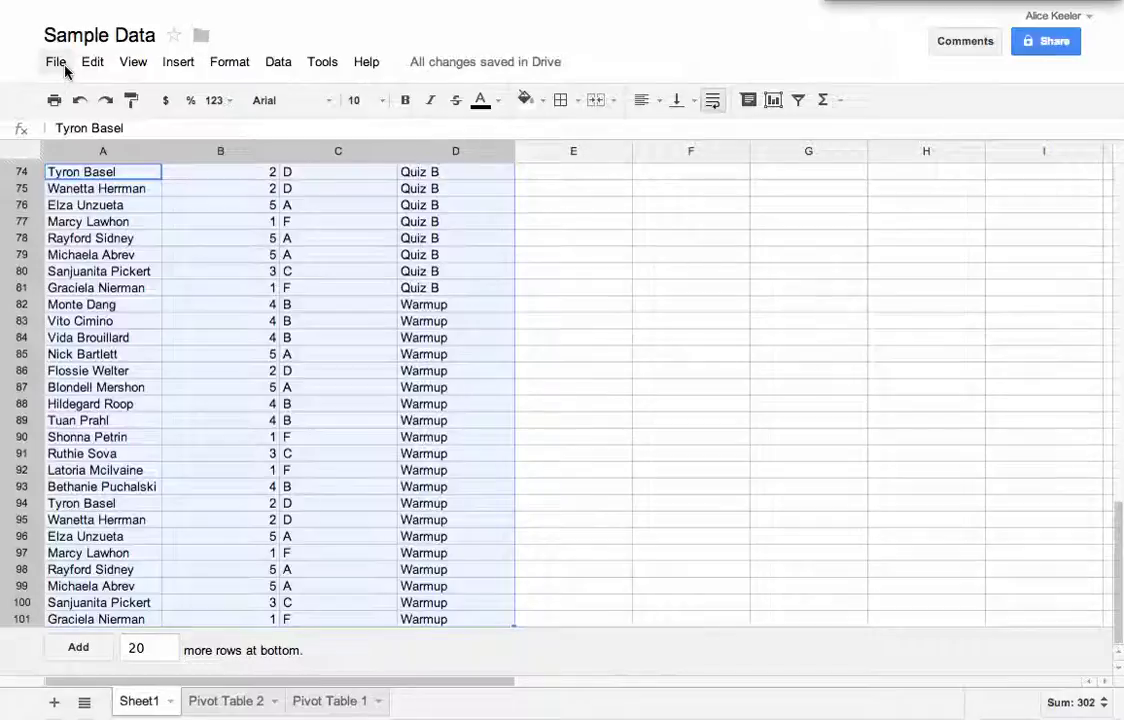
{"action": "left_click", "coordinate": [270, 64]}
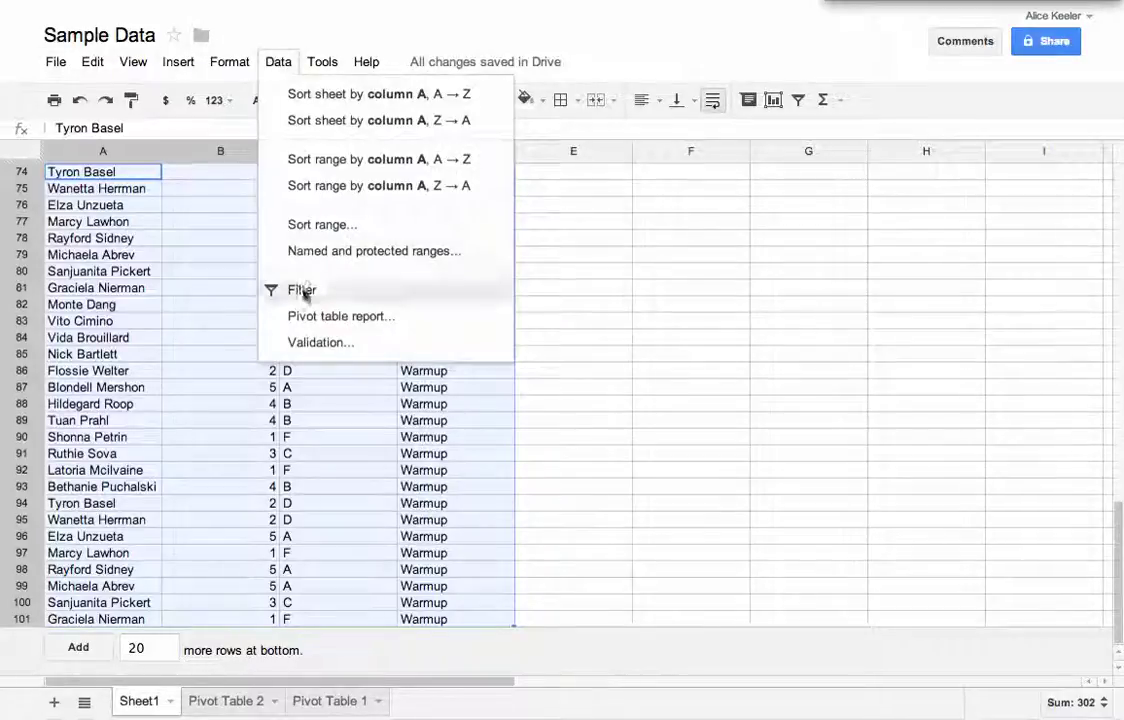
{"action": "left_click", "coordinate": [311, 318]}
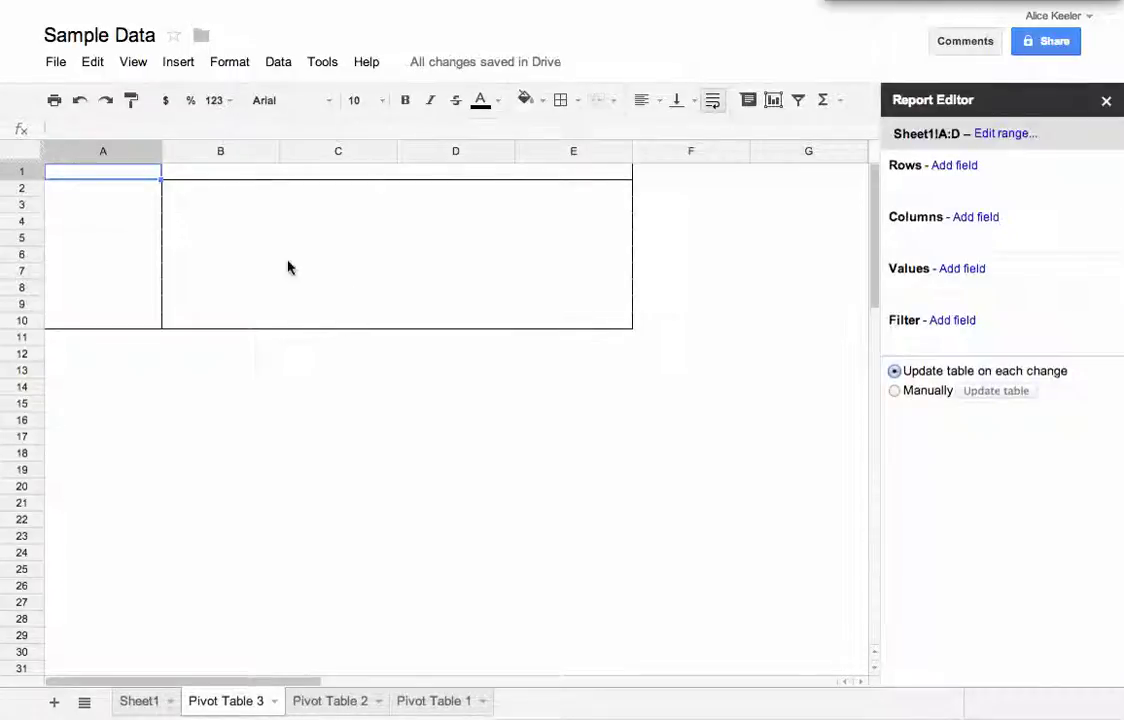
- Lay out the new pivot table with Student Name as rows, Assignment Title as columns and Score as values
{"action": "left_click", "coordinate": [955, 168]}
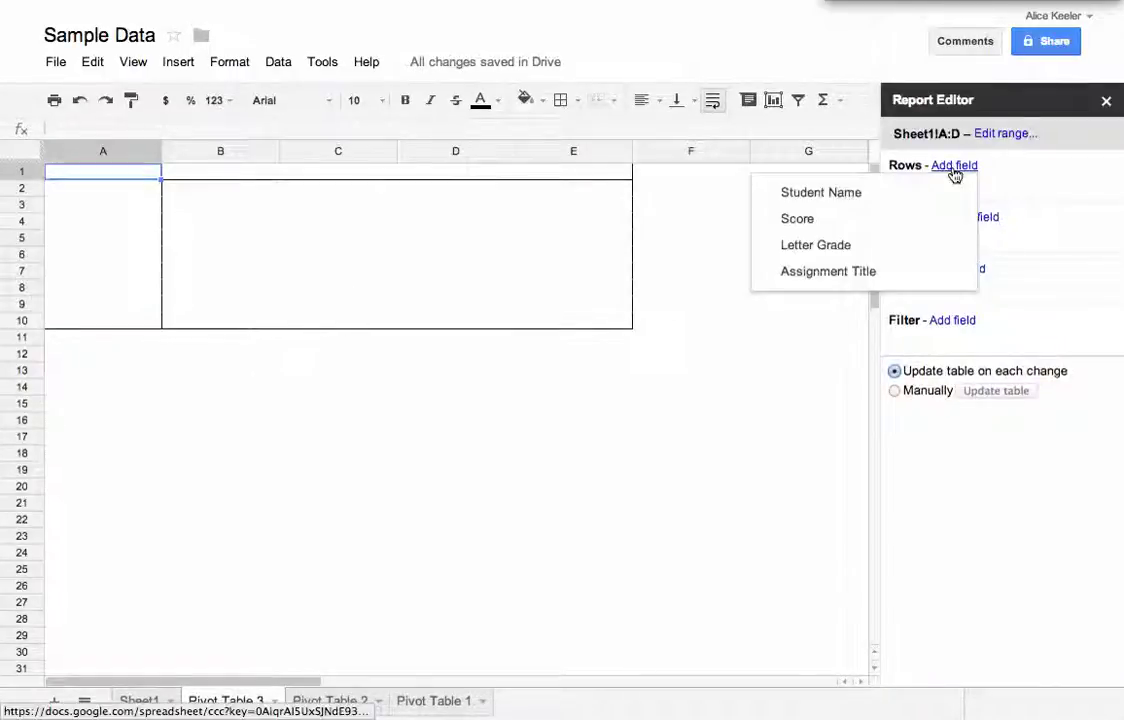
{"action": "left_click", "coordinate": [878, 203]}
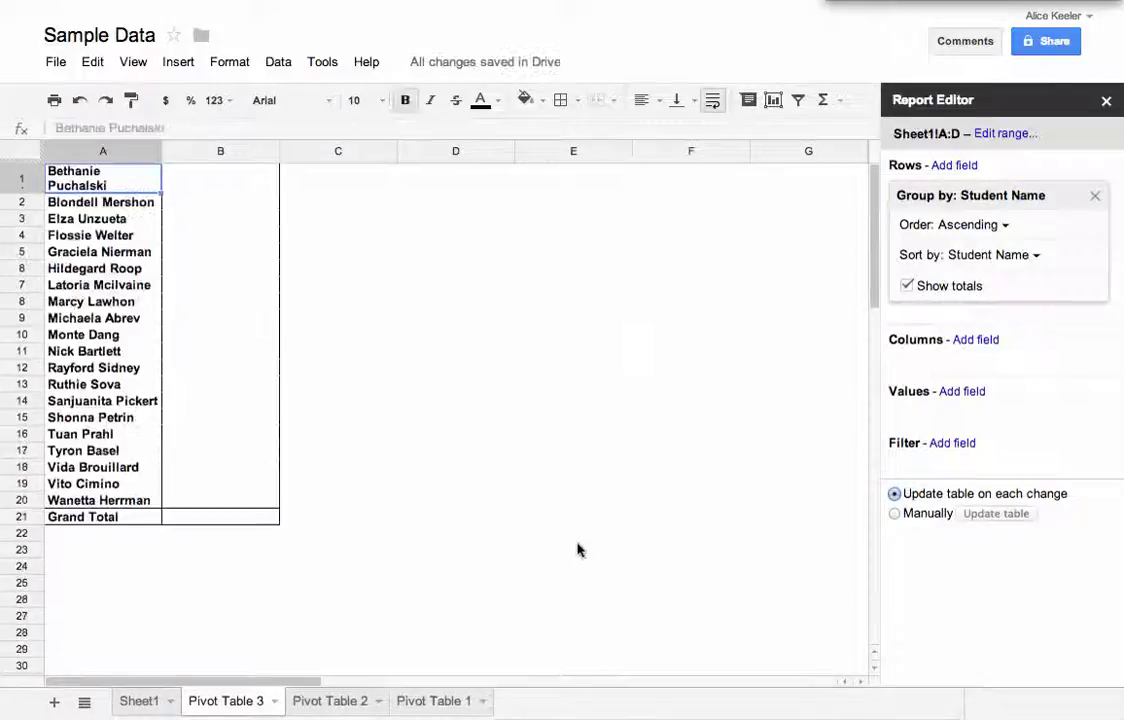
{"action": "left_click", "coordinate": [976, 341]}
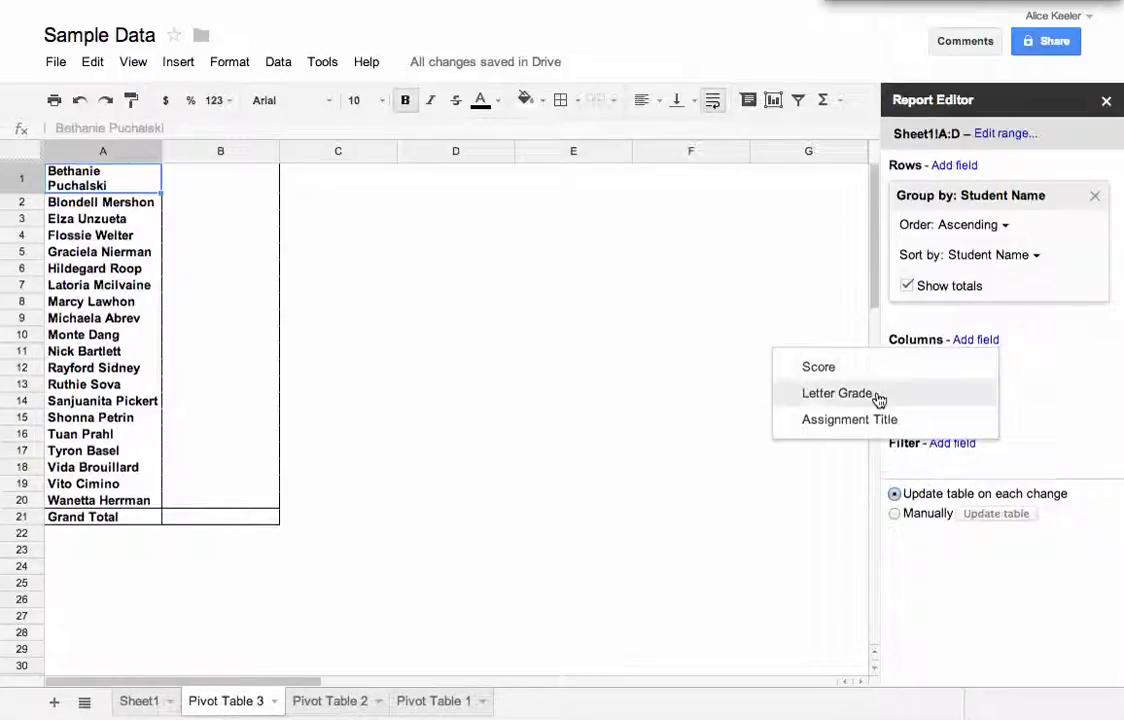
{"action": "left_click", "coordinate": [879, 426]}
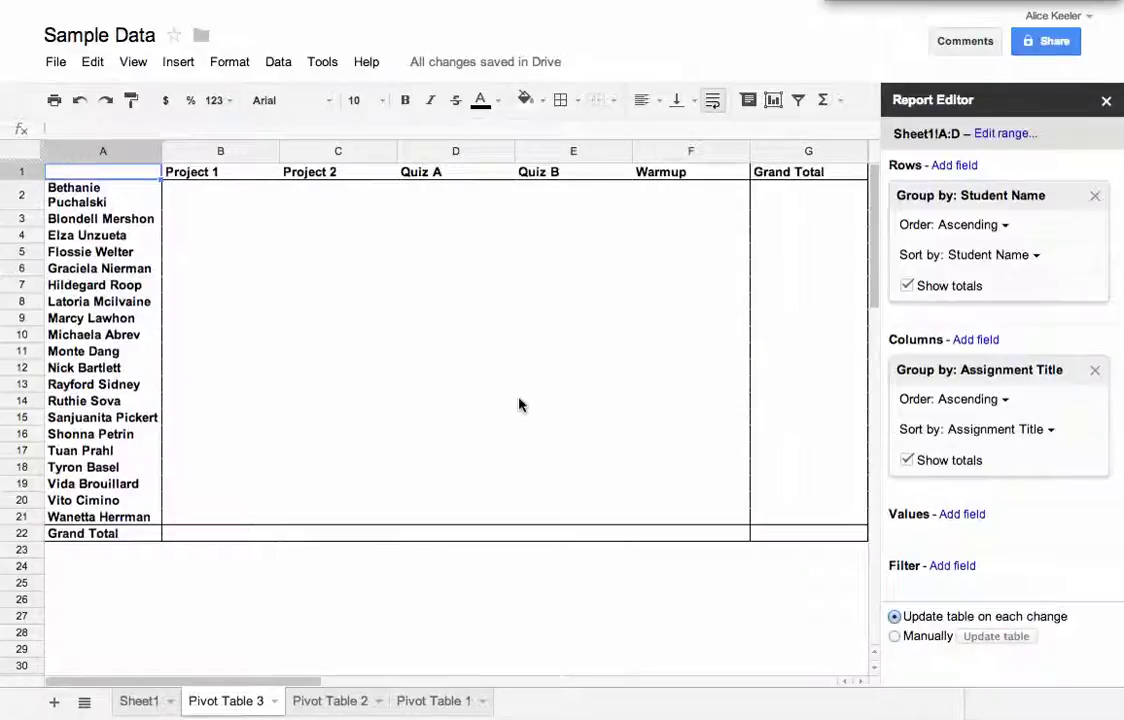
{"action": "left_click", "coordinate": [961, 517]}
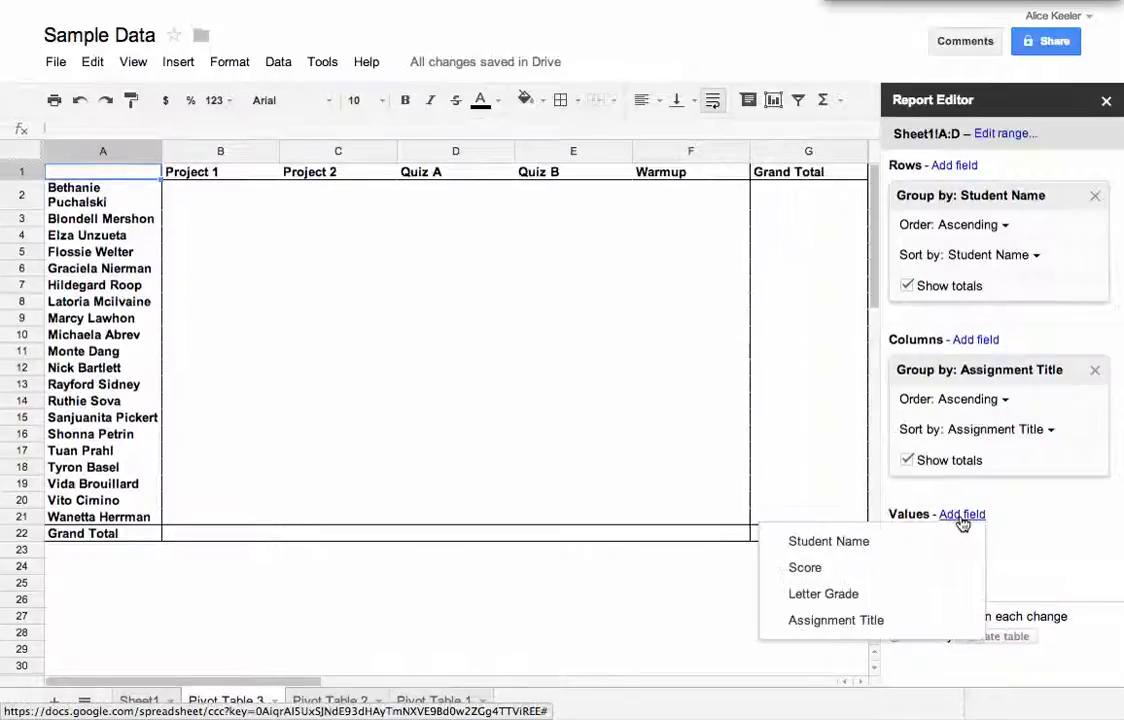
{"action": "left_click", "coordinate": [871, 569]}
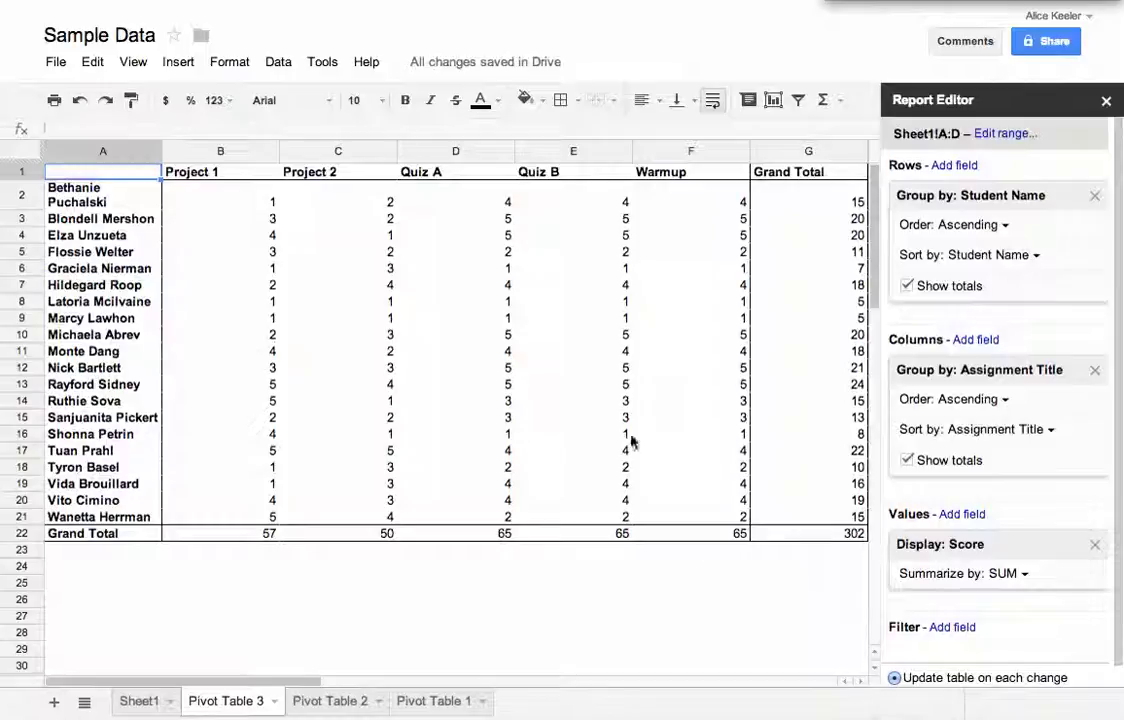
- Add a Letter Grade filter to the pivot table that shows only grade F
{"action": "left_click", "coordinate": [962, 628]}
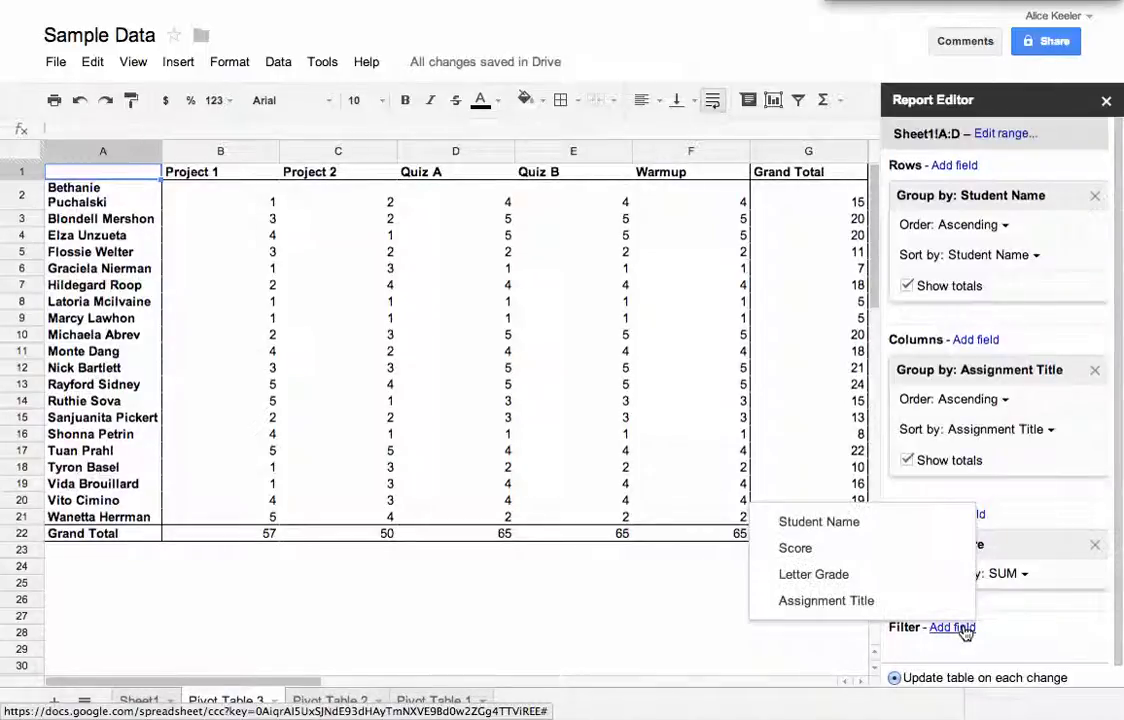
{"action": "left_click", "coordinate": [894, 586]}
{"action": "scroll", "coordinate": [999, 641], "scroll_direction": "down", "scroll_amount": 1}
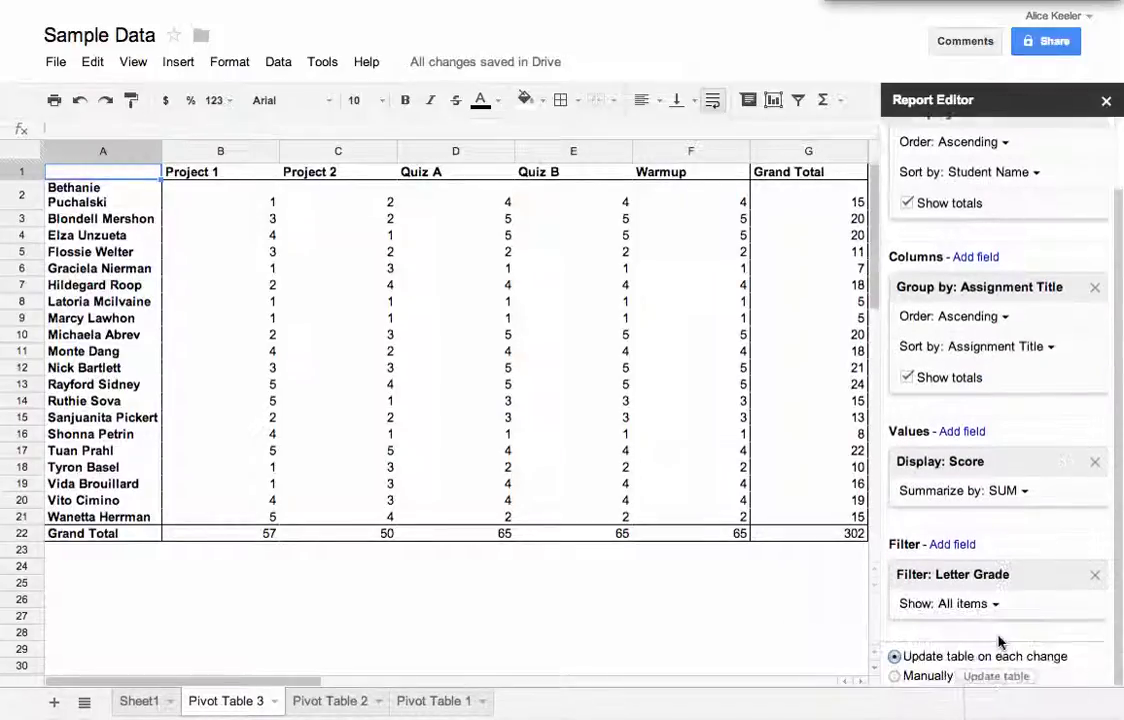
{"action": "left_click", "coordinate": [994, 606]}
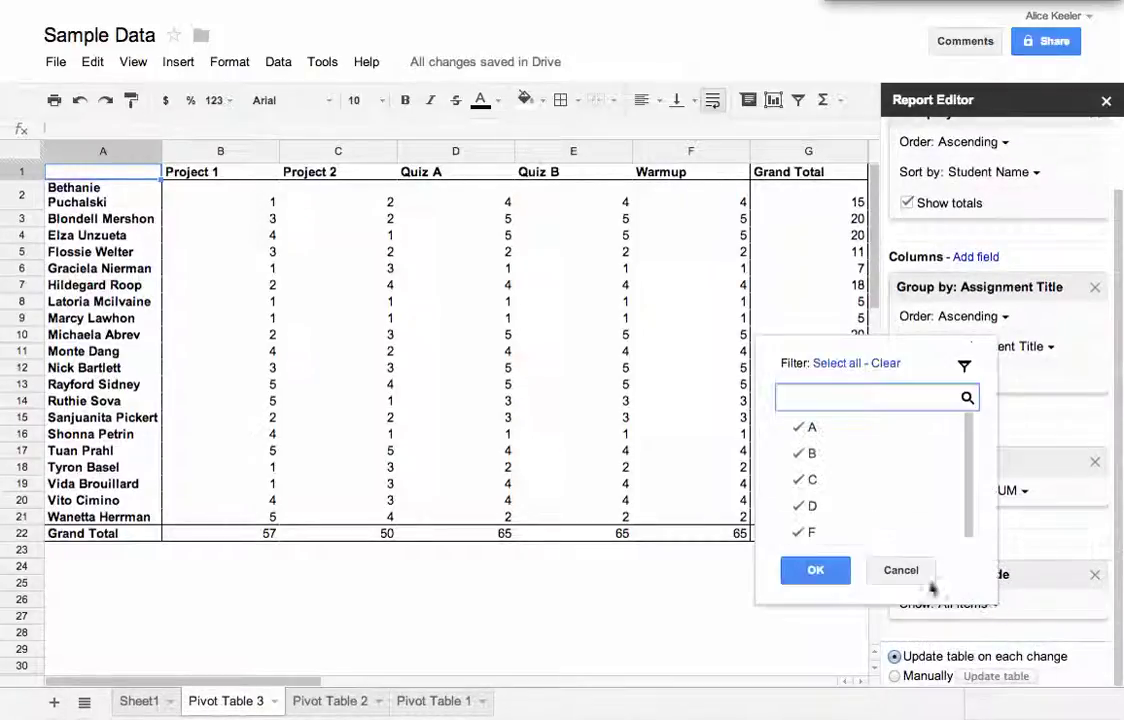
{"action": "left_click", "coordinate": [884, 364]}
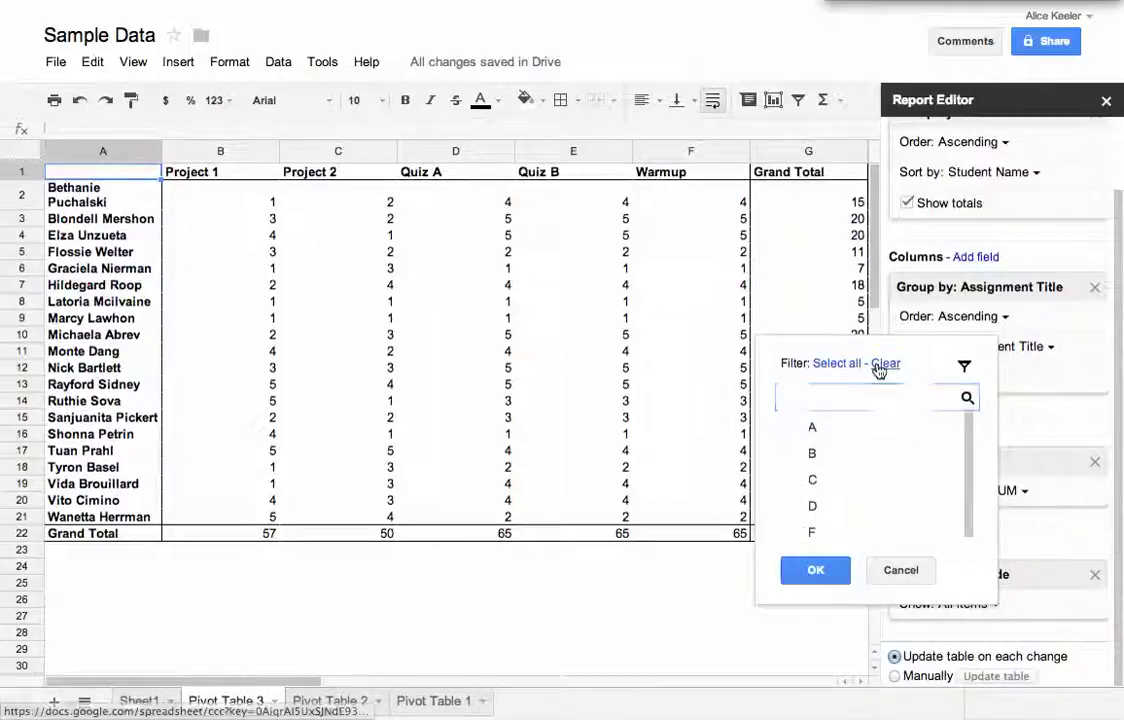
{"action": "left_click", "coordinate": [805, 535]}
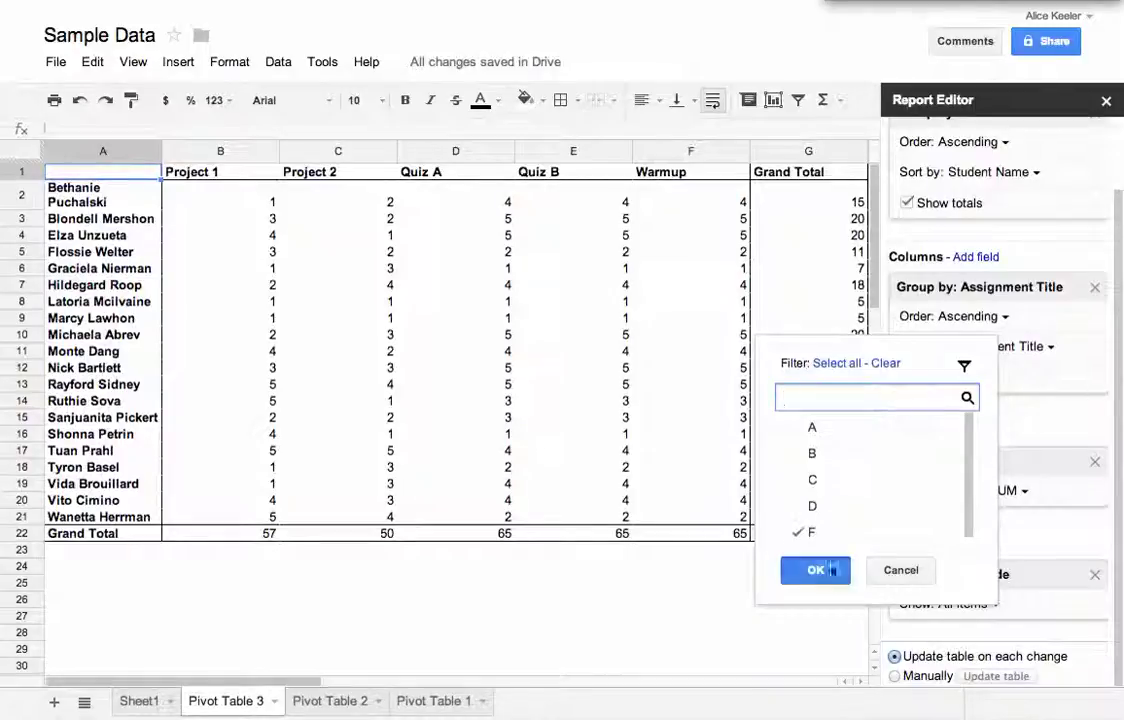
{"action": "left_click", "coordinate": [815, 570]}
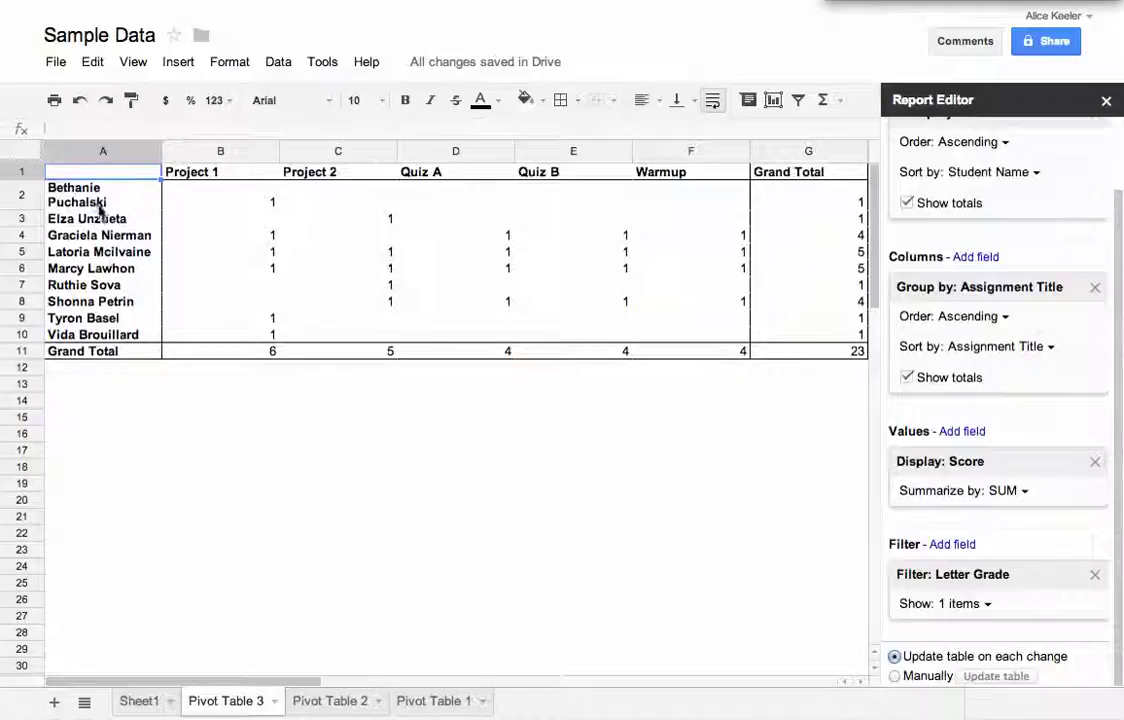
- Examine which assignments the first three listed students failed, and compare the filtered pivot table with the source data in Sheet1
{"action": "left_click", "coordinate": [225, 200]}
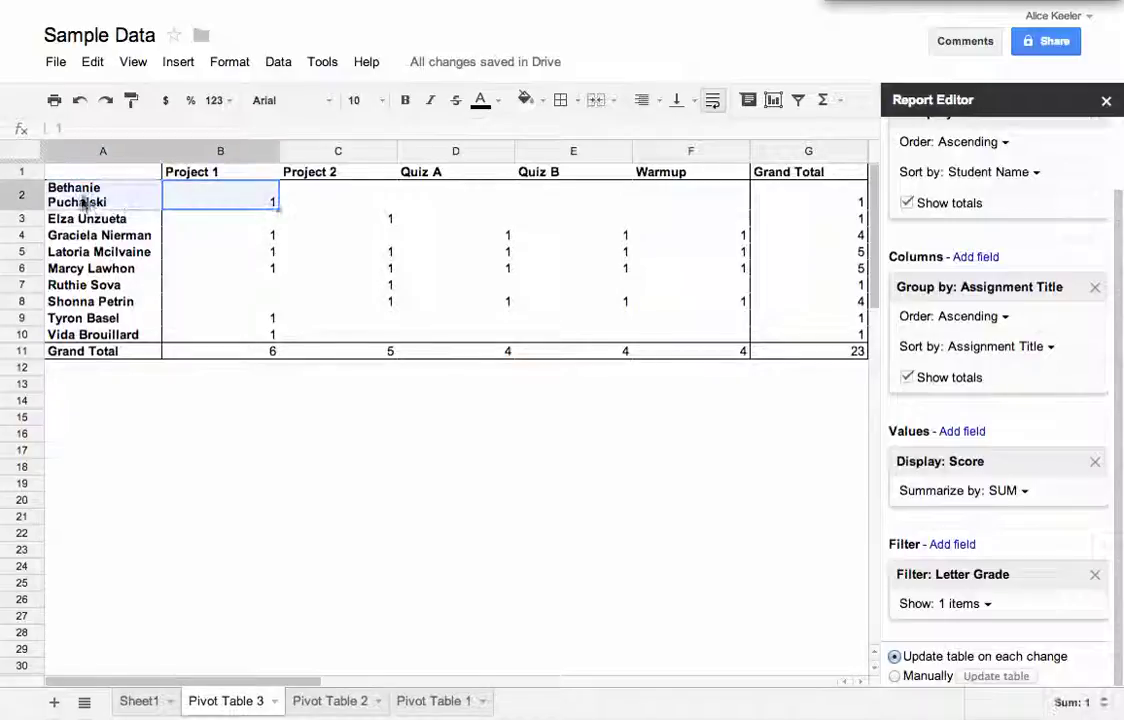
{"action": "left_click", "coordinate": [378, 219]}
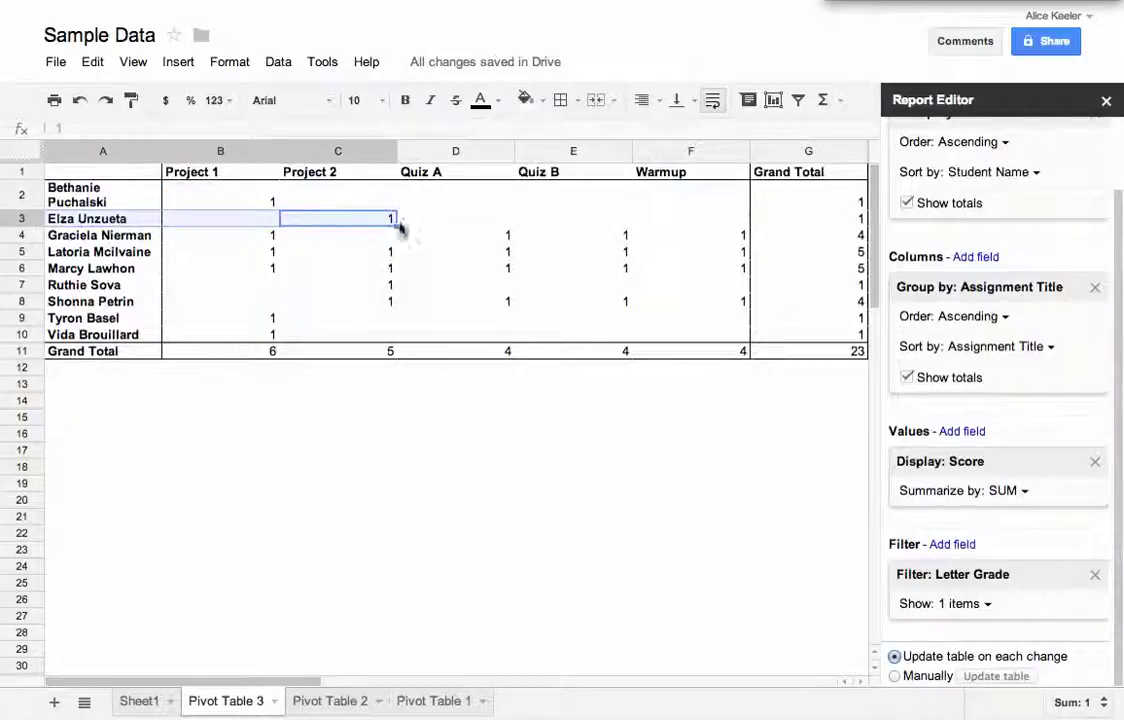
{"action": "left_click_drag", "start_coordinate": [142, 240], "coordinate": [798, 241]}
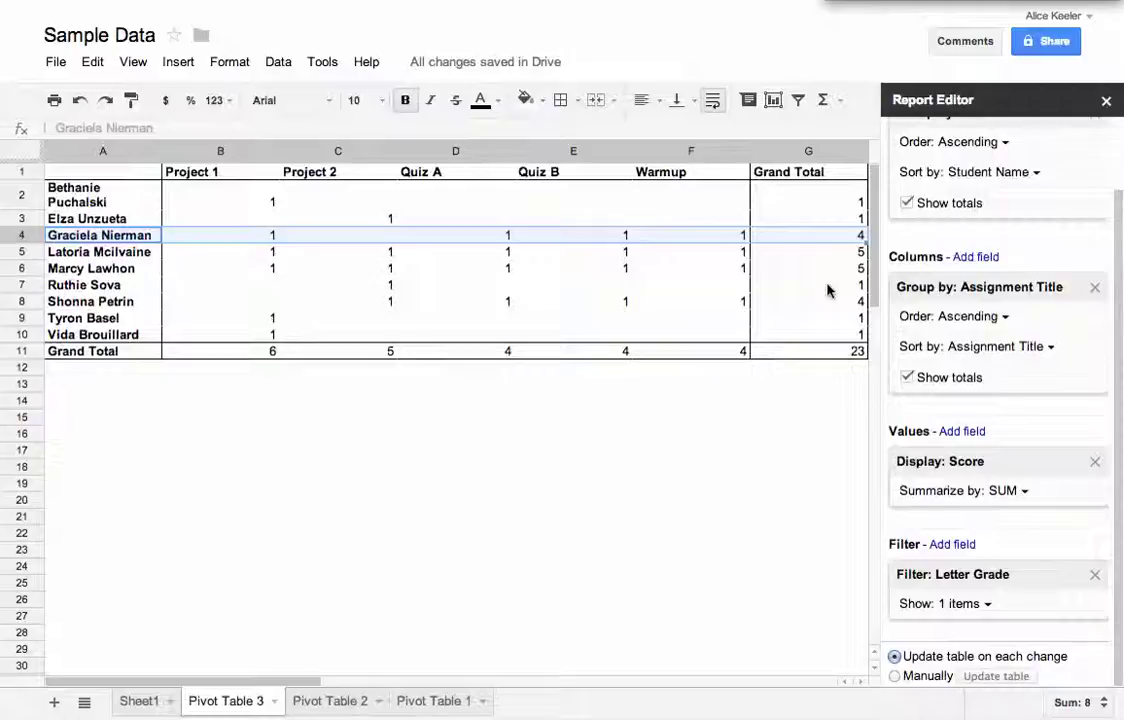
{"action": "left_click", "coordinate": [136, 700]}
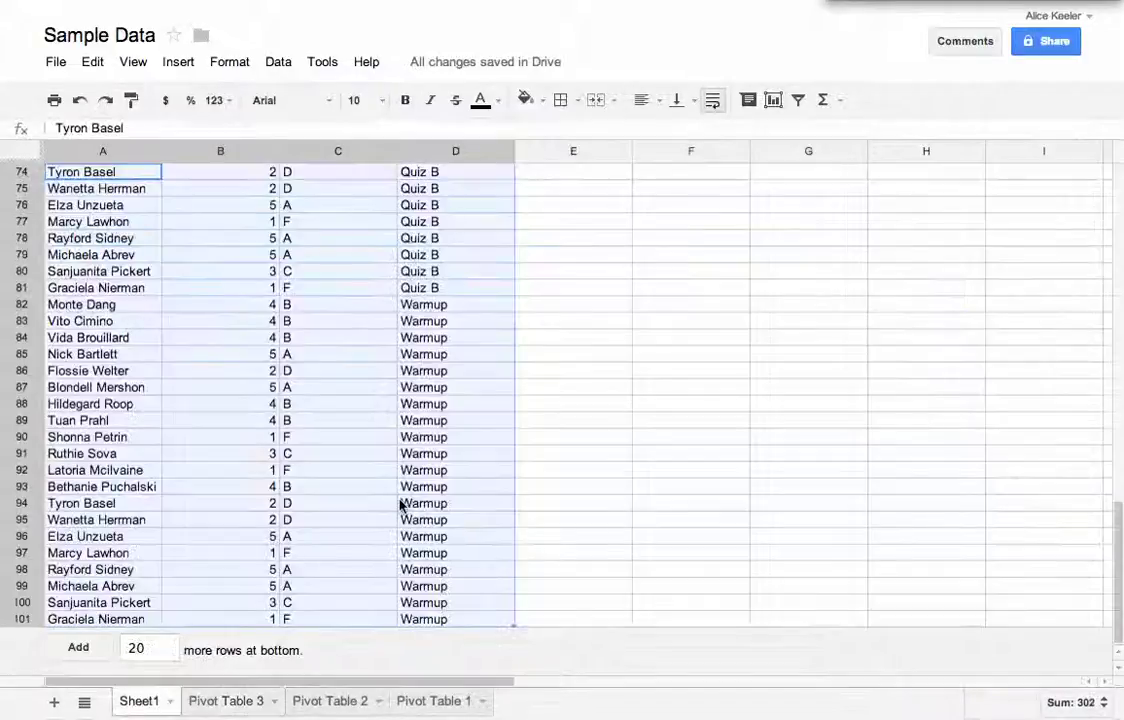
{"action": "scroll", "coordinate": [400, 505], "scroll_direction": "up", "scroll_amount": 15}
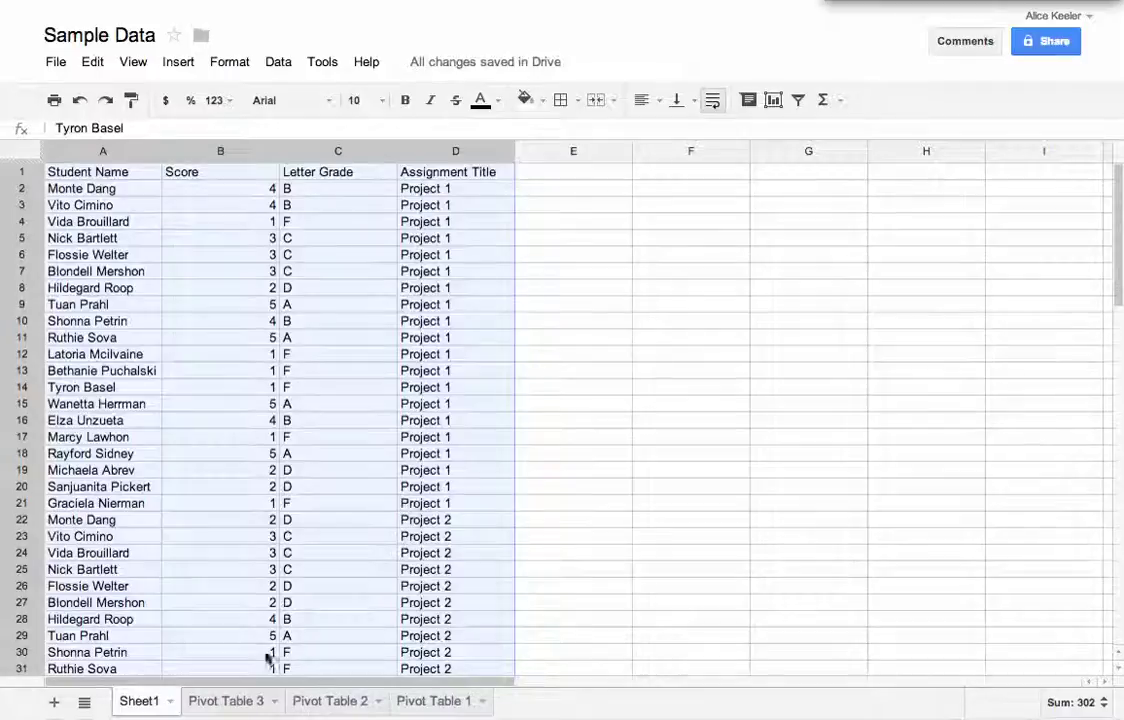
{"action": "left_click", "coordinate": [230, 701]}
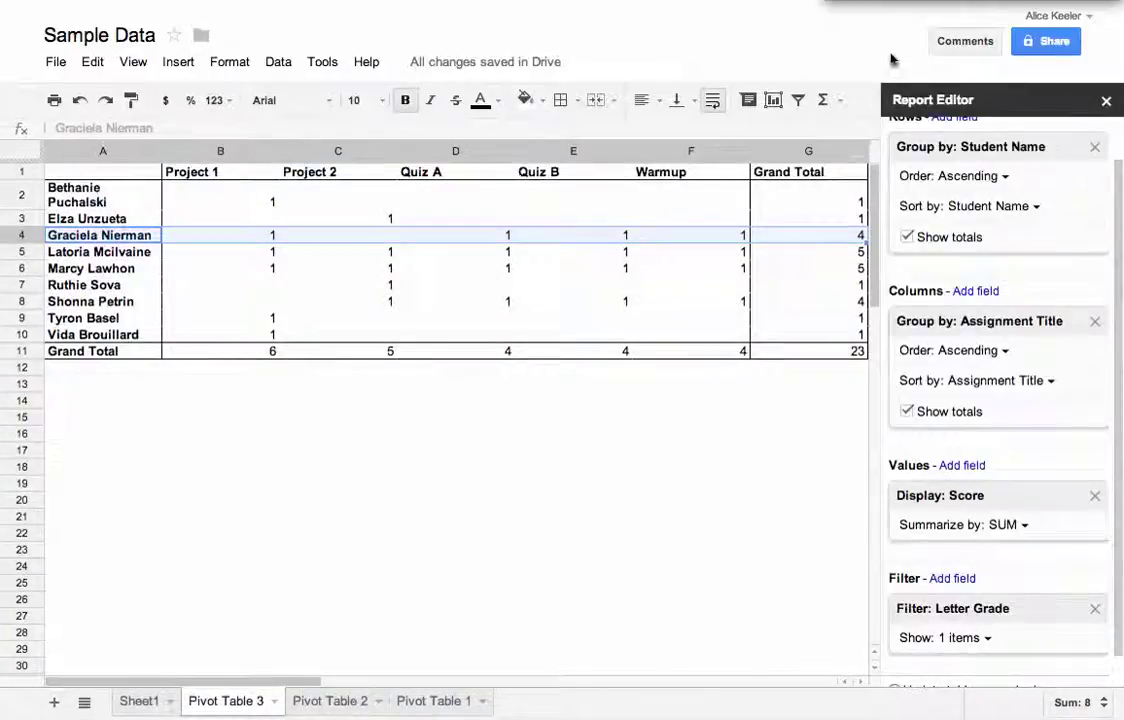